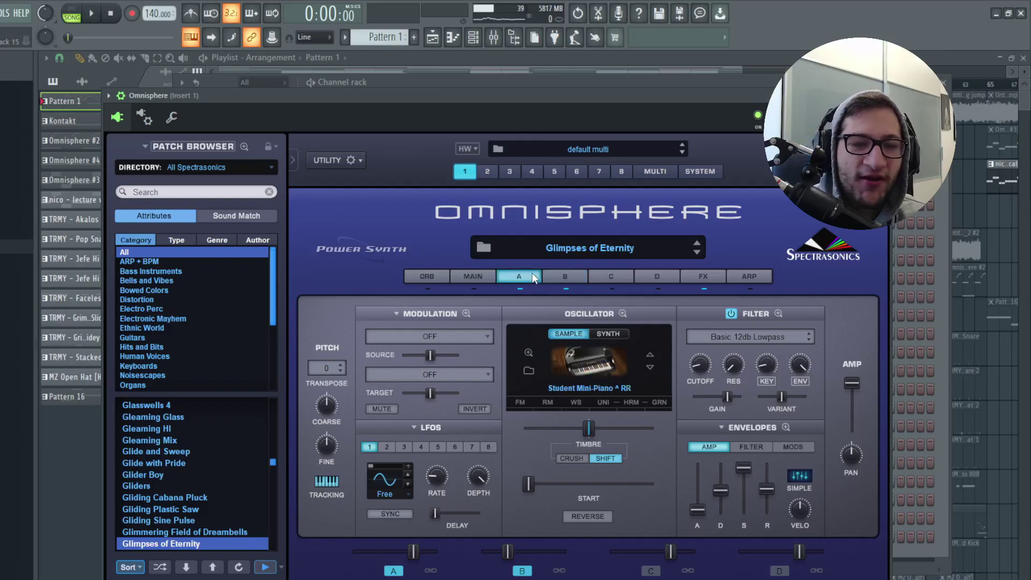
# Examine layers A and B of the Glimpses of Eternity patch and its AUX and COMMON effects racks
pyautogui.click(569, 276)
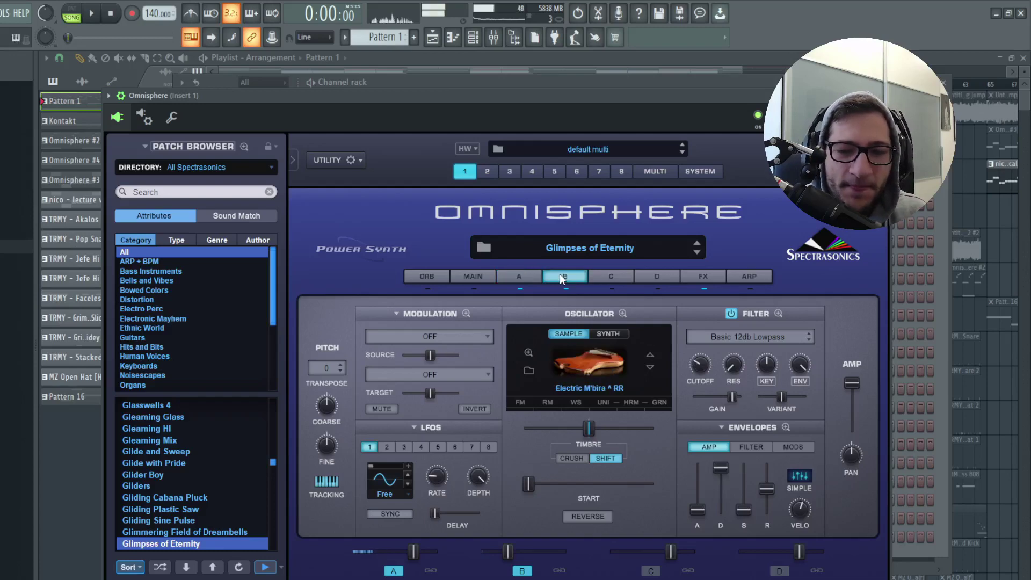
pyautogui.click(533, 277)
pyautogui.click(698, 274)
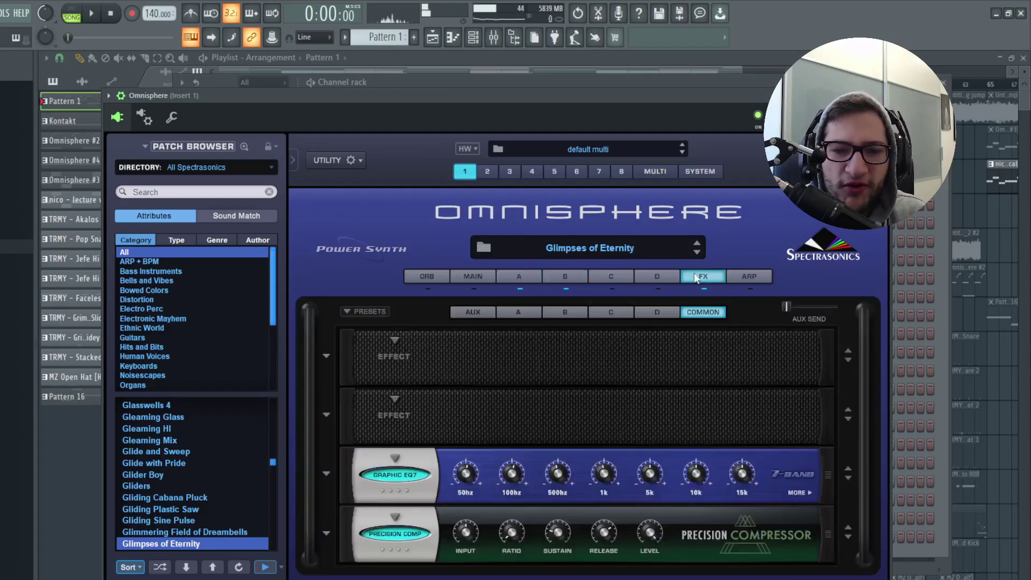
pyautogui.click(532, 314)
pyautogui.click(483, 311)
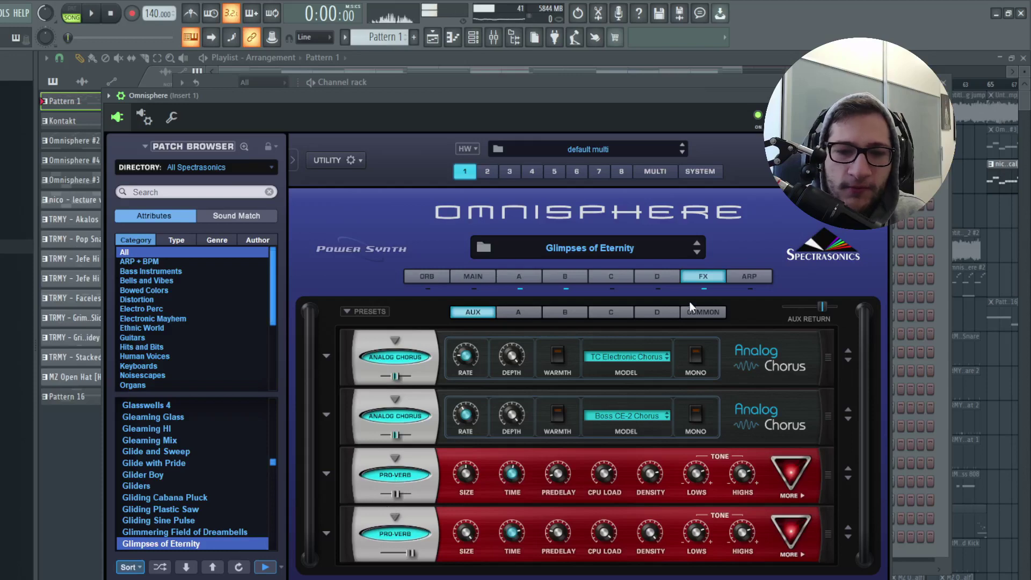
pyautogui.click(700, 311)
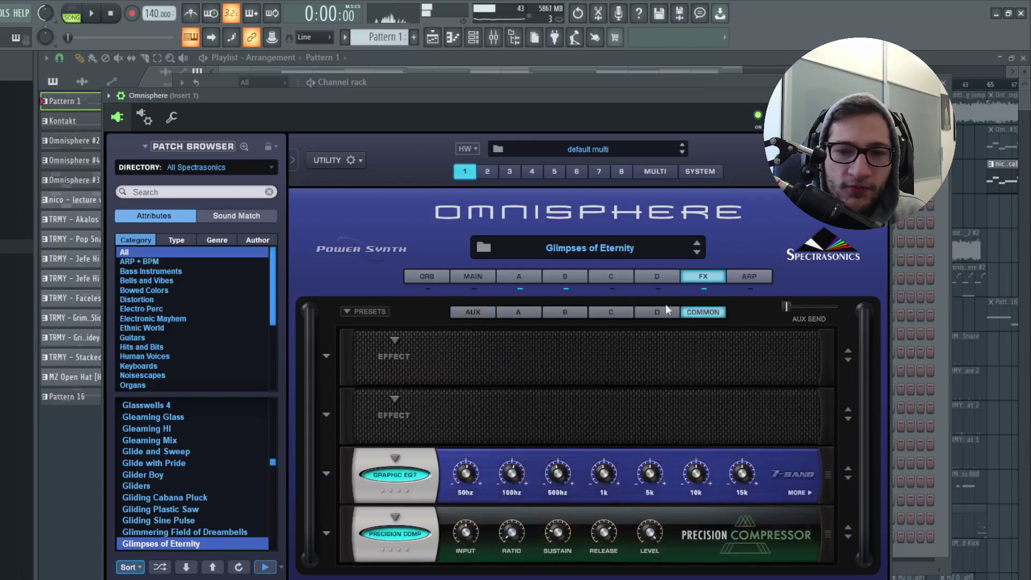
# Switch off layer A to audition layer B alone, and switch layer A back on
pyautogui.click(518, 276)
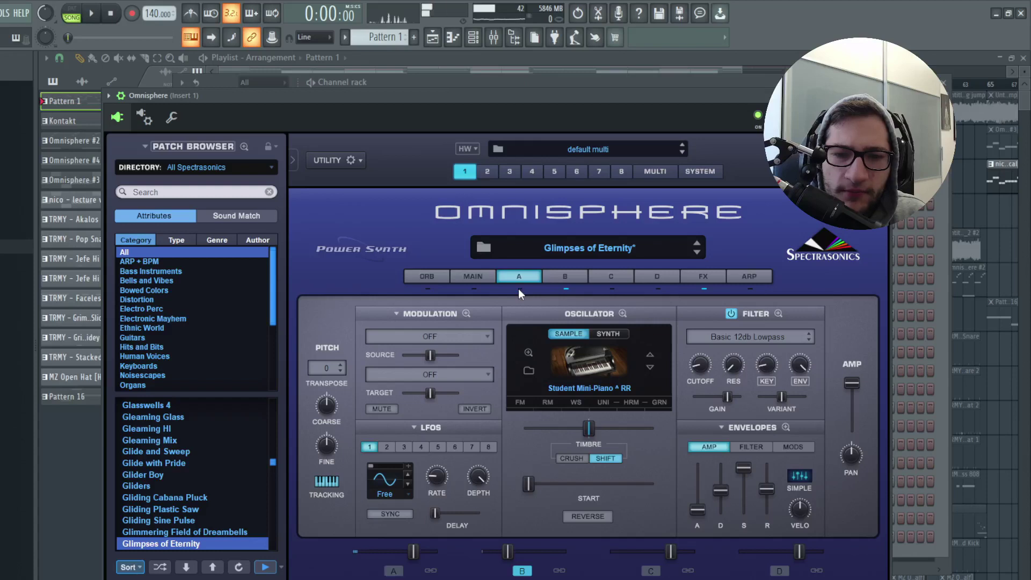
pyautogui.click(567, 277)
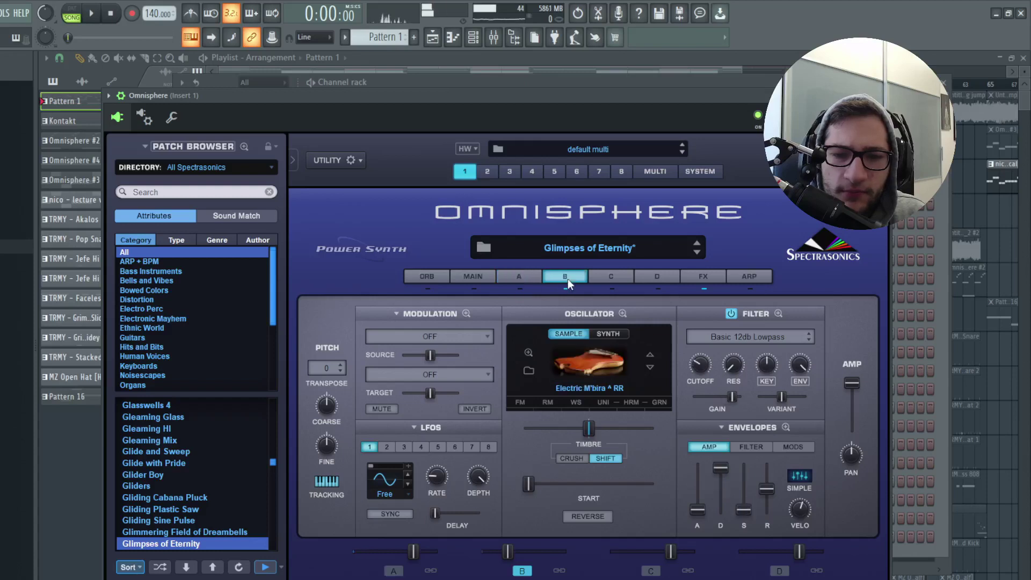
pyautogui.click(522, 281)
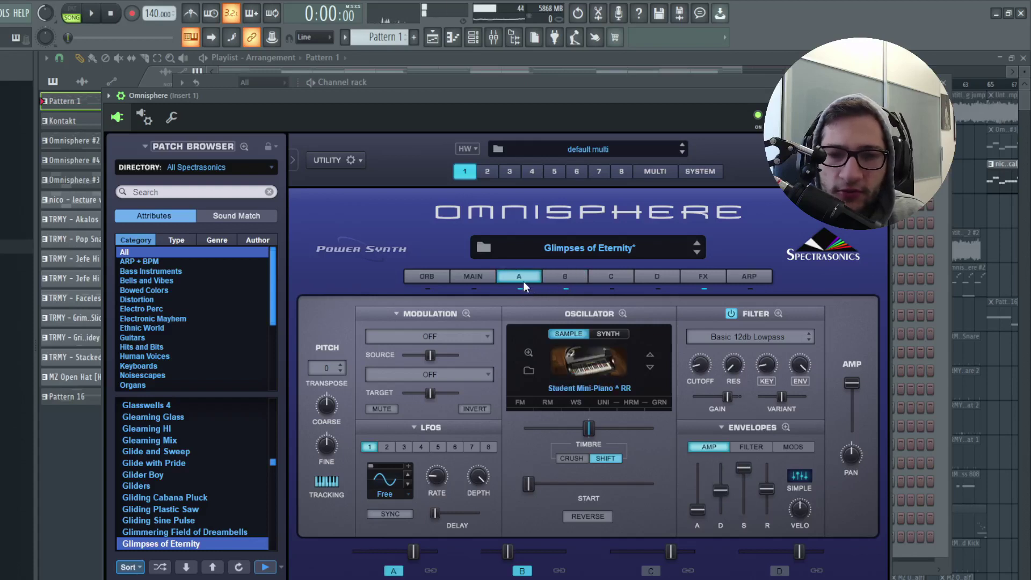
pyautogui.click(566, 283)
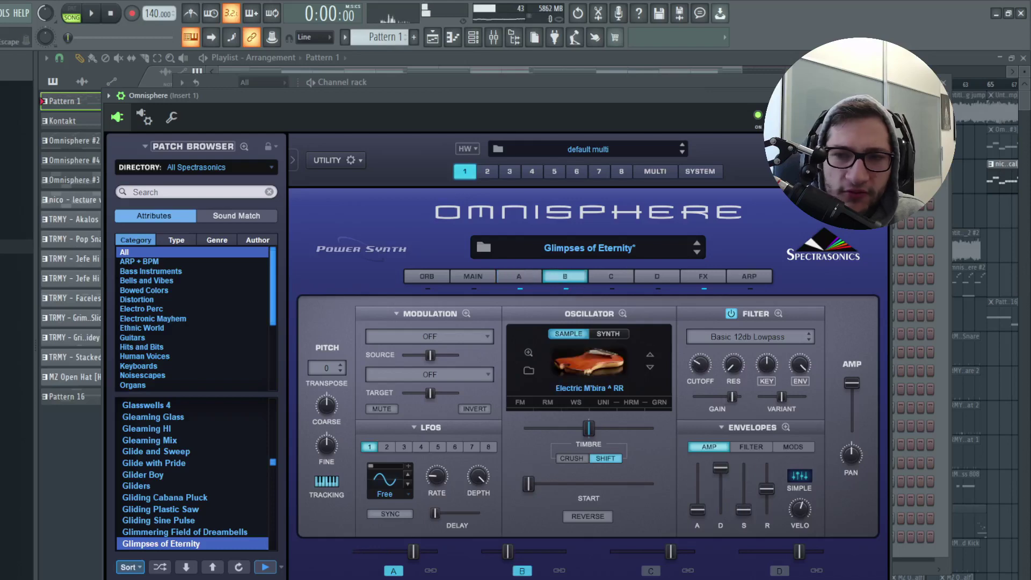
# Open the piano roll of the Omnisphere channel and play back the Pattern 1 melody
pyautogui.click(274, 83)
pyautogui.press('F7')
pyautogui.scroll(-4, 253, 161)
pyautogui.scroll(1, 177, 160)
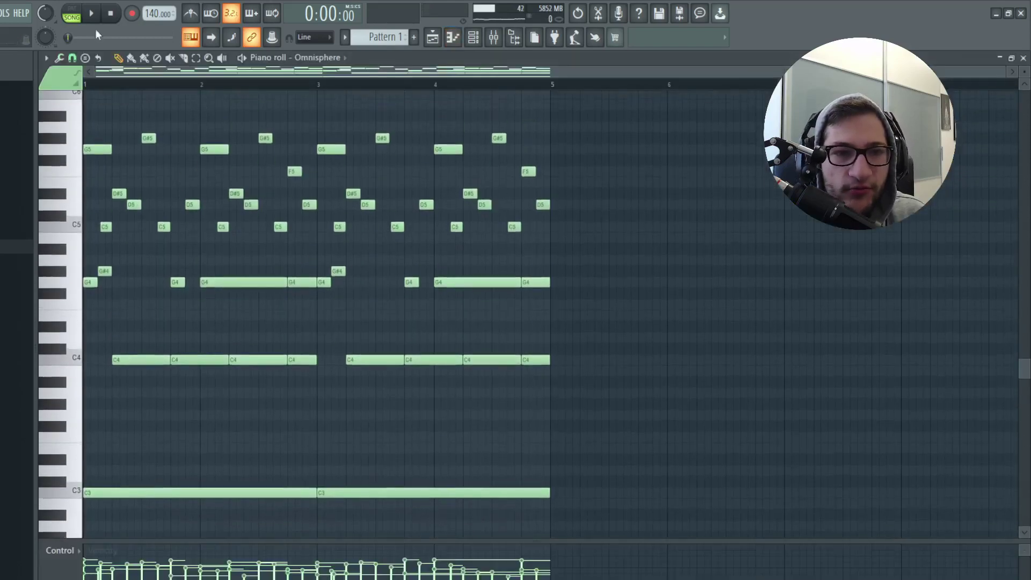
pyautogui.press('space')
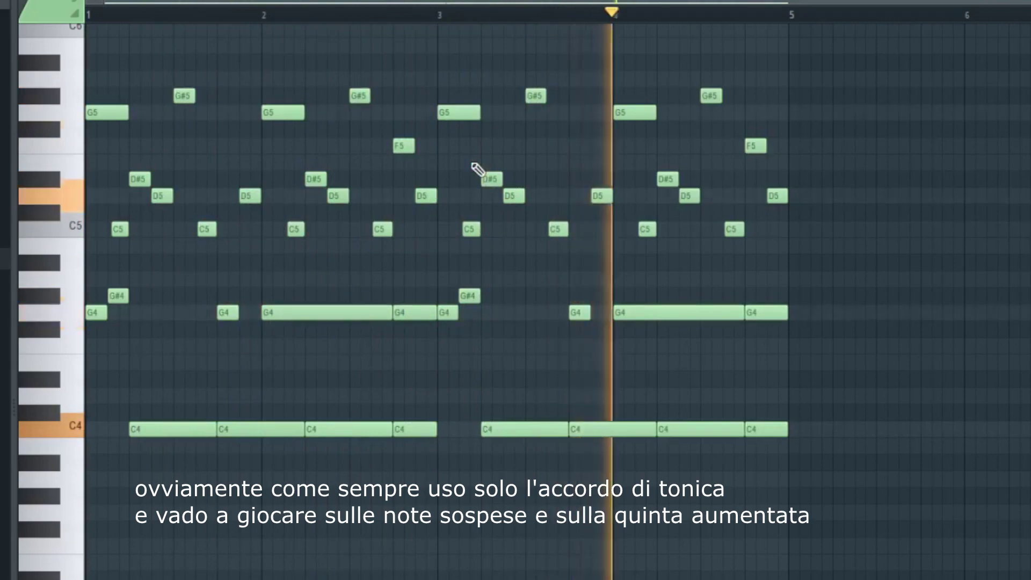
pyautogui.press('space')
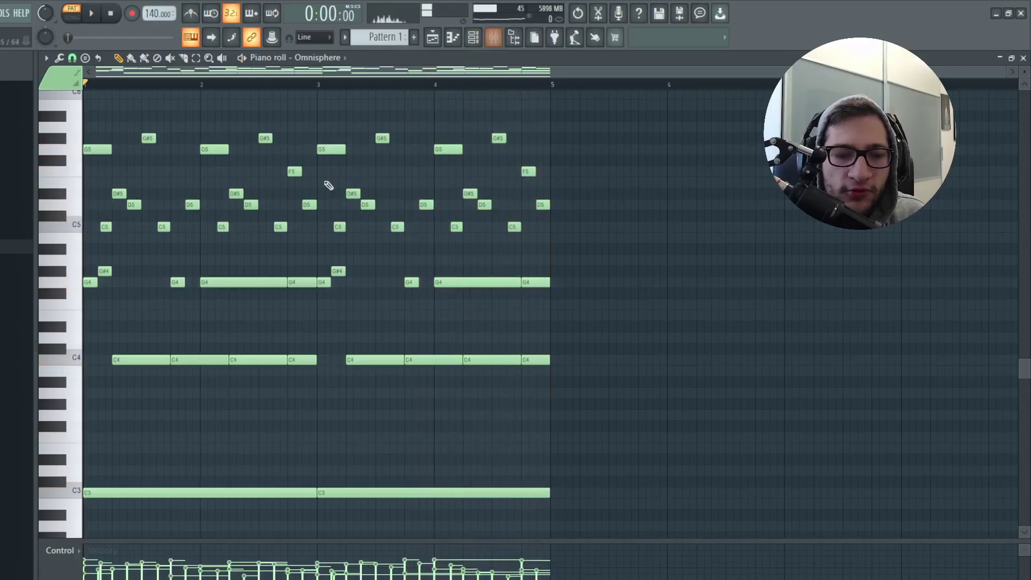
# Review the two Murda Melodies instances and the FabFilter Pro-Q 3 curve on mixer Insert 1
pyautogui.click(493, 37)
pyautogui.click(961, 96)
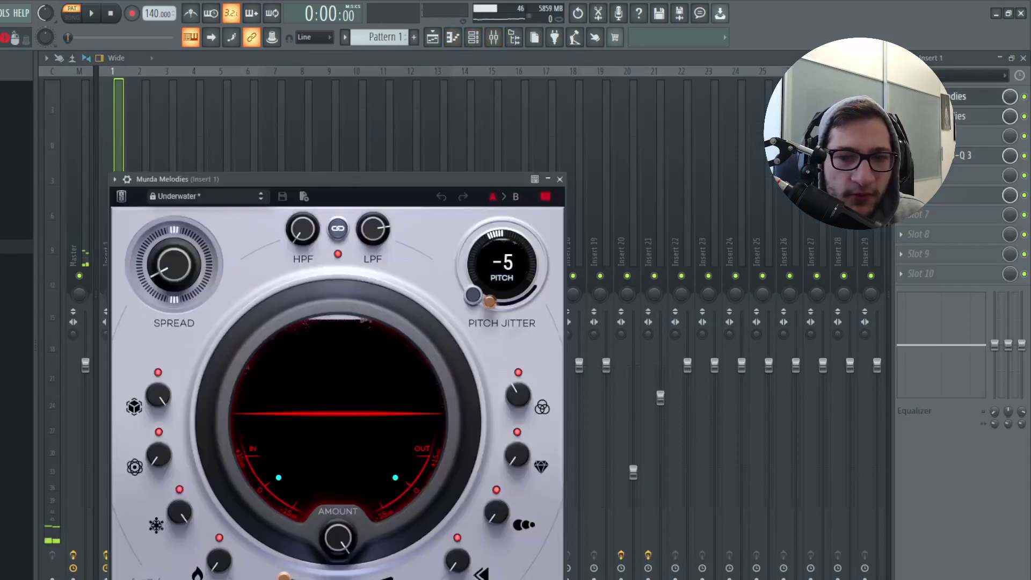
pyautogui.click(961, 96)
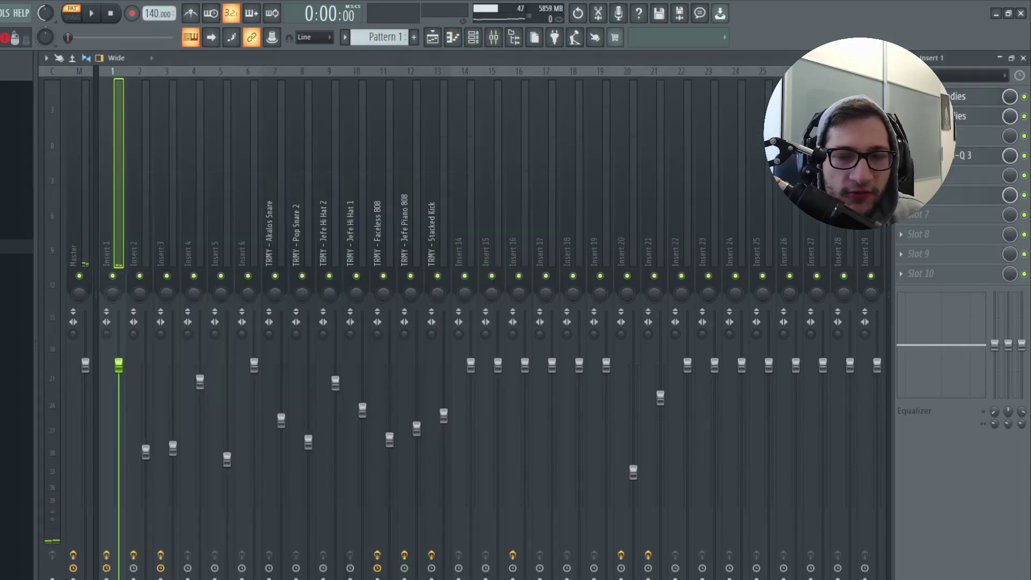
pyautogui.click(961, 96)
pyautogui.click(961, 116)
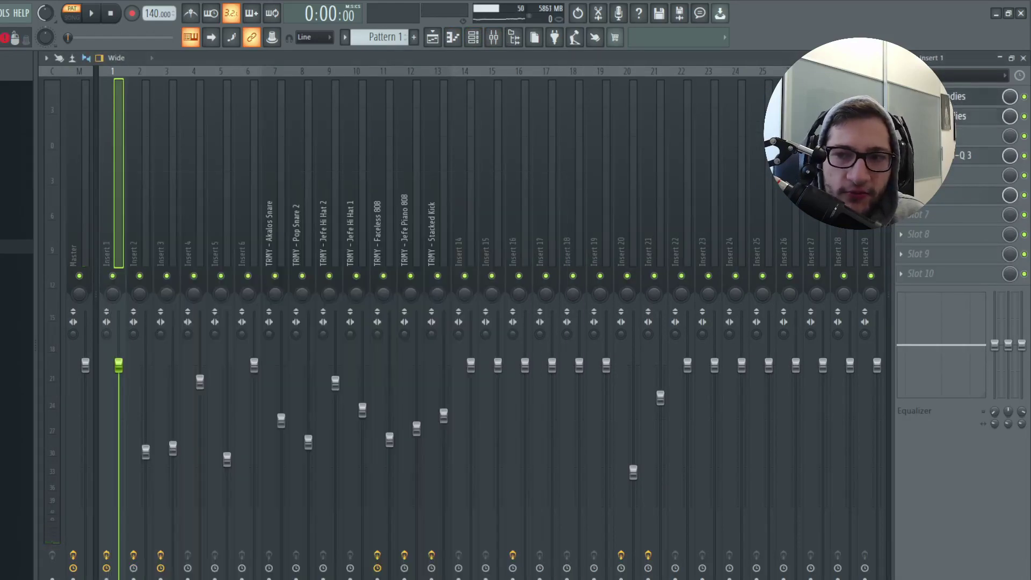
pyautogui.click(961, 116)
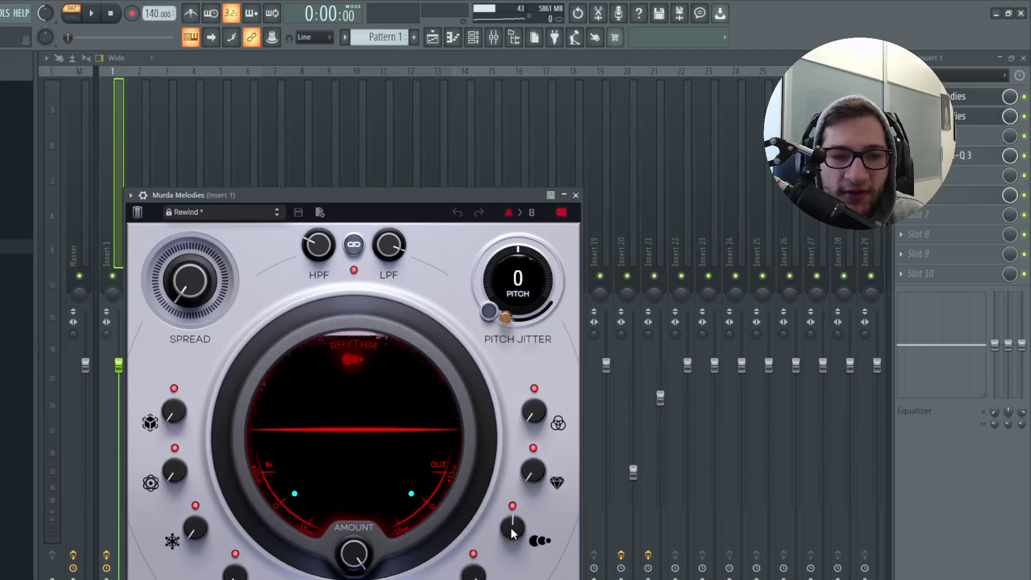
pyautogui.click(959, 156)
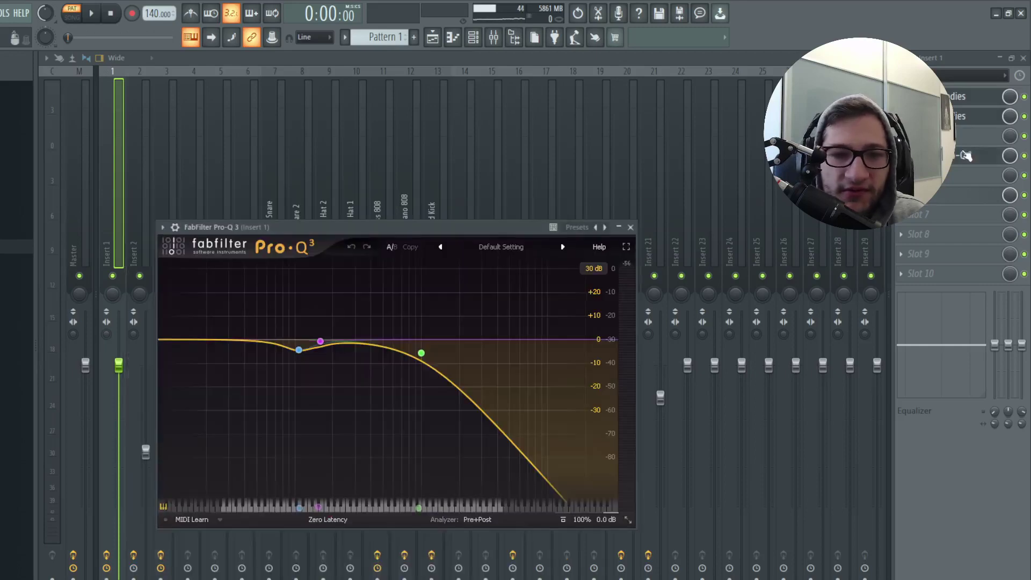
pyautogui.click(956, 156)
# Inspect the channel settings of the audio clip on playlist Track 1 and play the clip
pyautogui.click(450, 43)
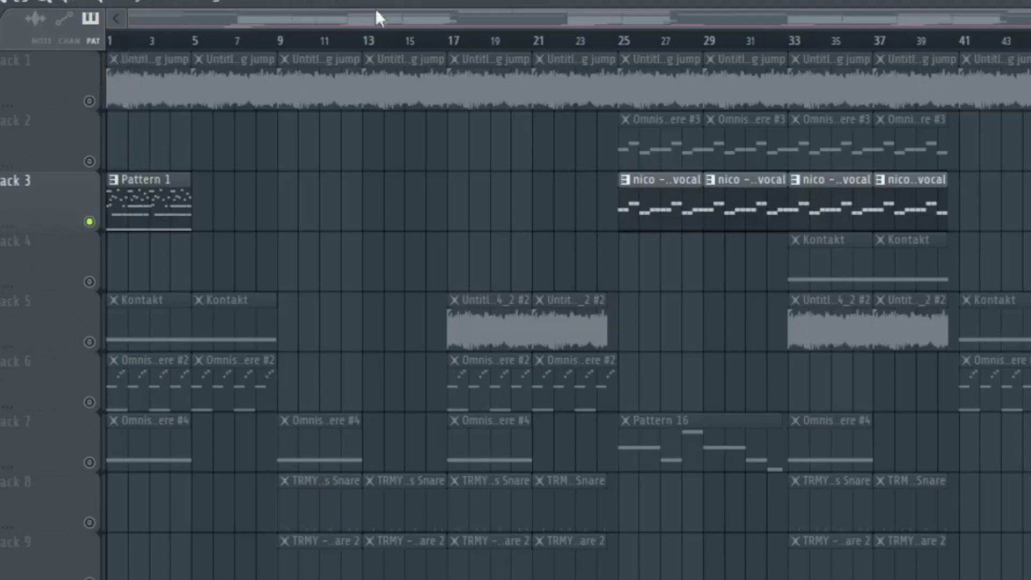
pyautogui.press('F6')
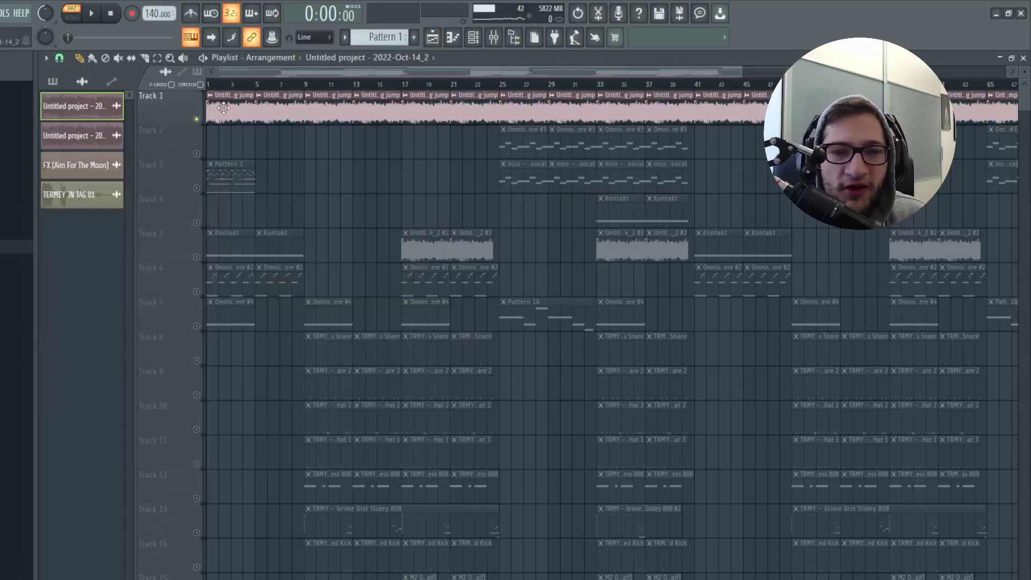
pyautogui.doubleClick(226, 107)
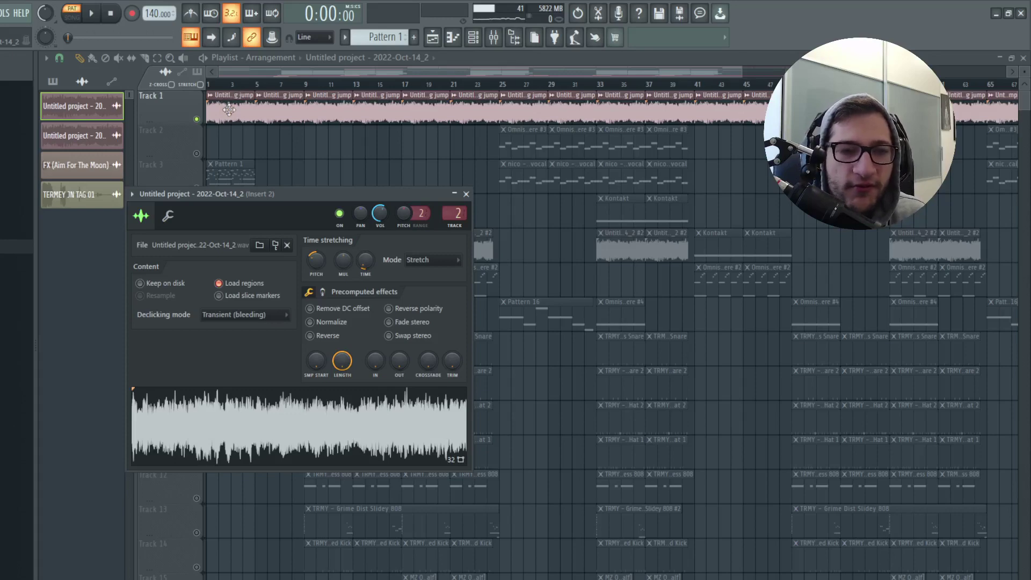
pyautogui.press('Escape')
pyautogui.scroll(5, 150, 132)
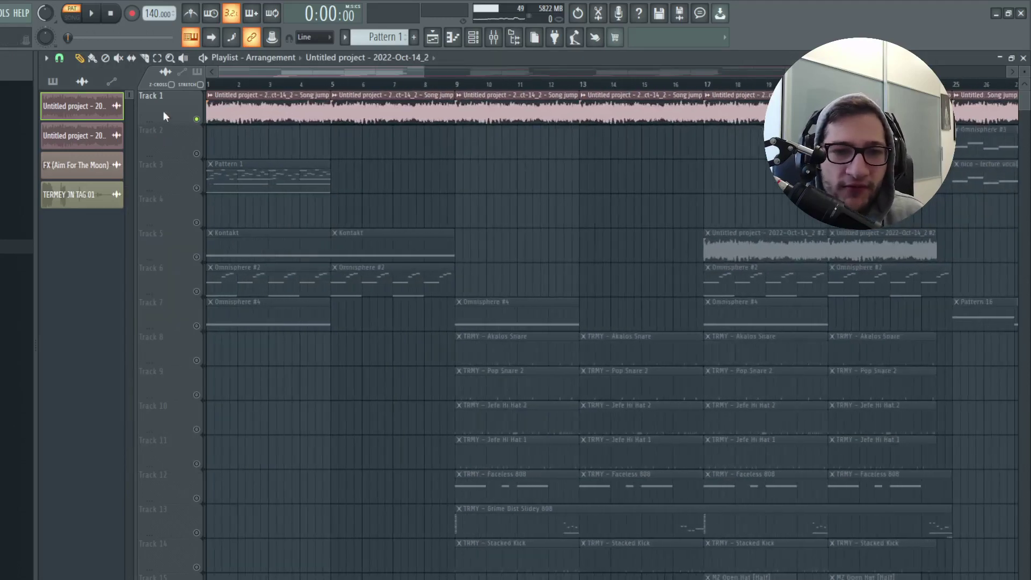
pyautogui.doubleClick(245, 101)
pyautogui.press('Escape')
pyautogui.press('space')
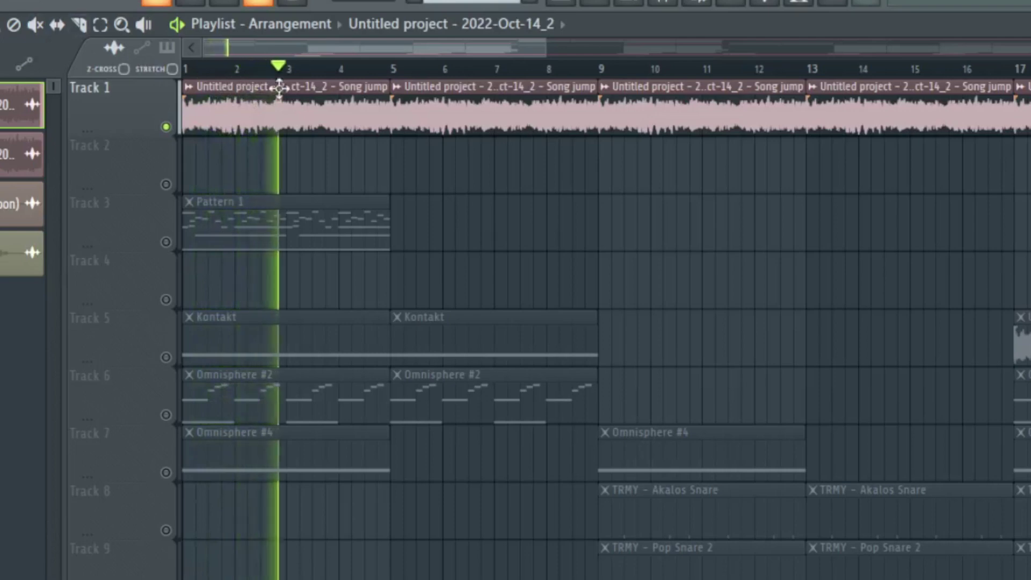
# Solo playlist Track 5 and open the Kontakt channel's instrument interface while the track plays
pyautogui.click(618, 162)
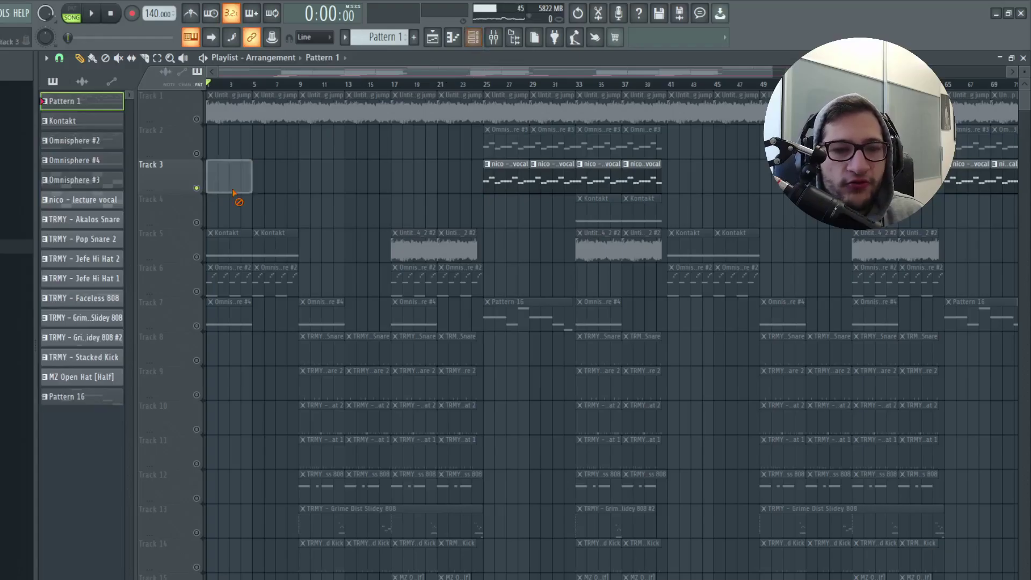
pyautogui.click(197, 257)
pyautogui.click(475, 40)
pyautogui.press('space')
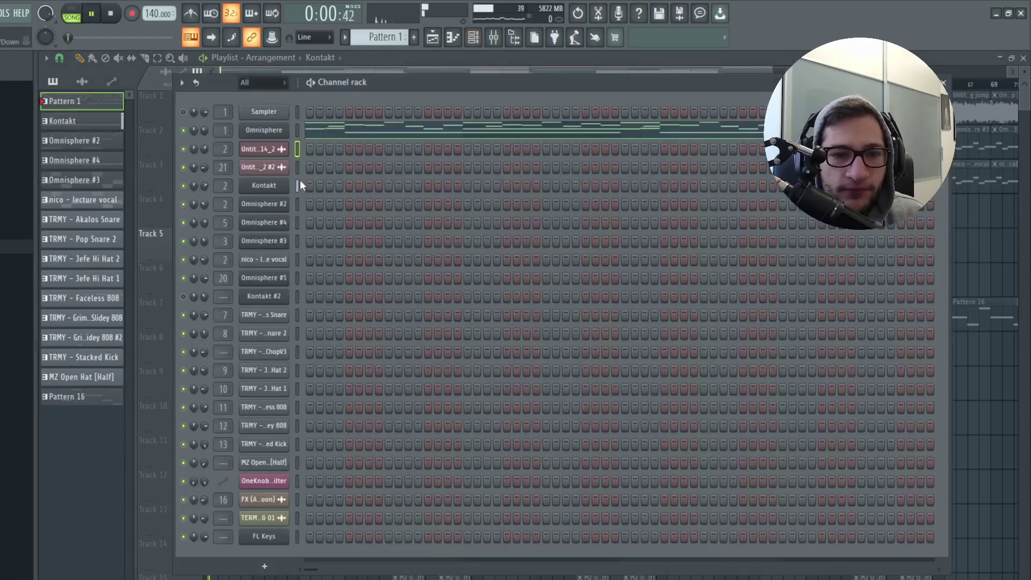
pyautogui.click(287, 185)
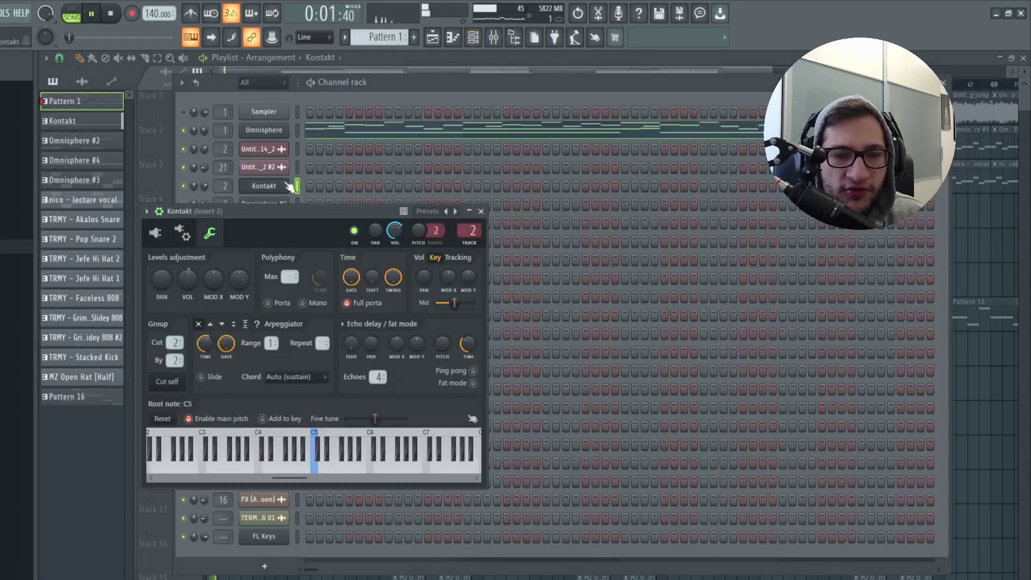
pyautogui.click(160, 234)
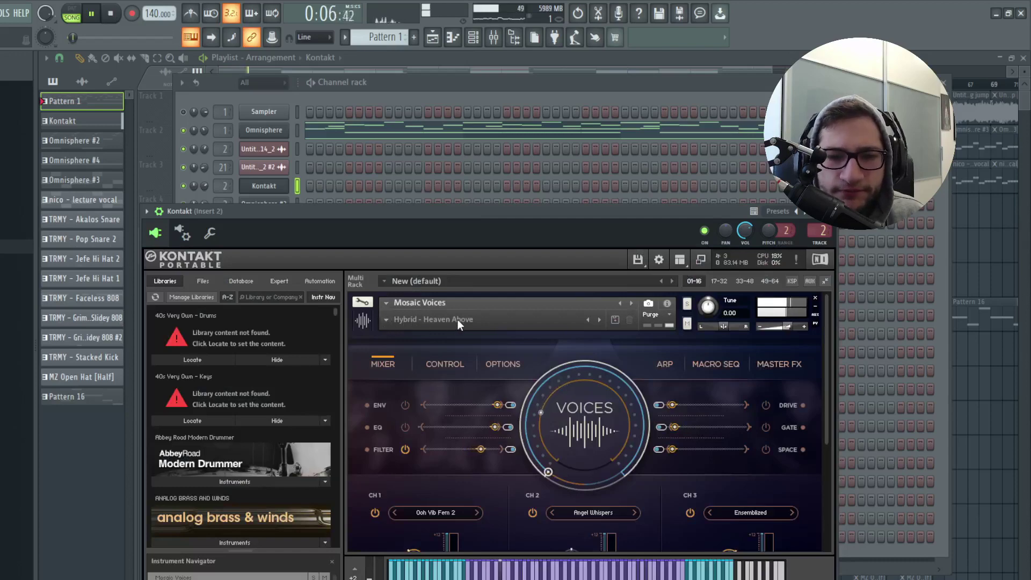
pyautogui.press('space')
# Move the Kontakt window up and examine the Mosaic Voices filter and the CH 1 to CH 3 mixer channels
pyautogui.moveTo(463, 212); pyautogui.dragTo(452, 110)
pyautogui.scroll(-4, 404, 226)
pyautogui.scroll(-1, 398, 267)
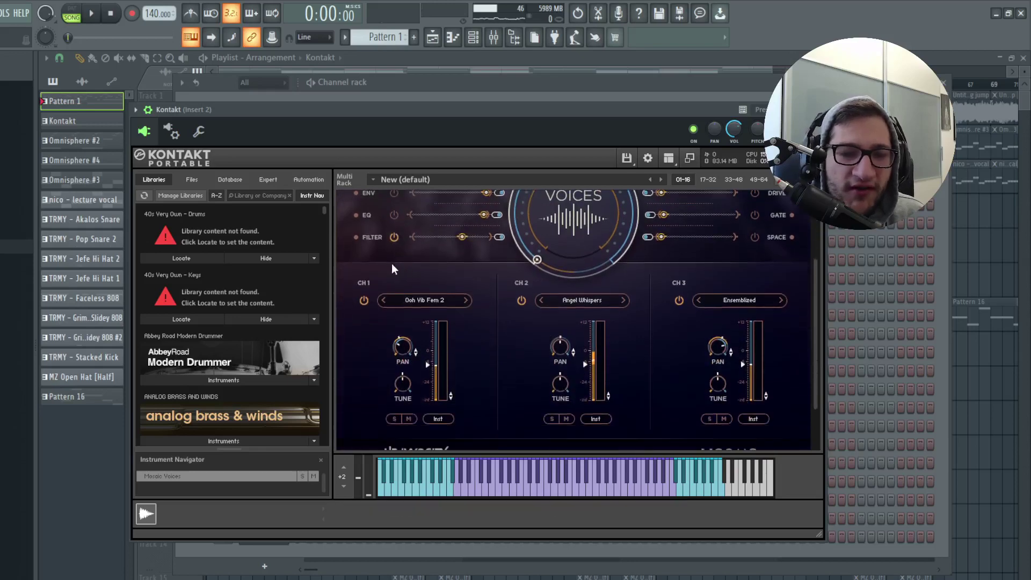
pyautogui.scroll(2, 456, 273)
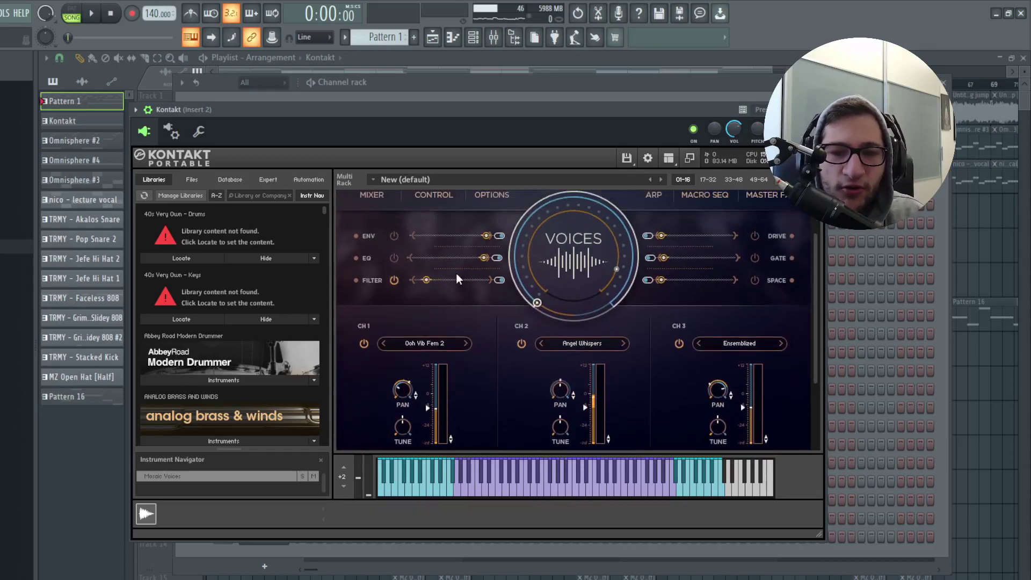
pyautogui.scroll(-4, 456, 272)
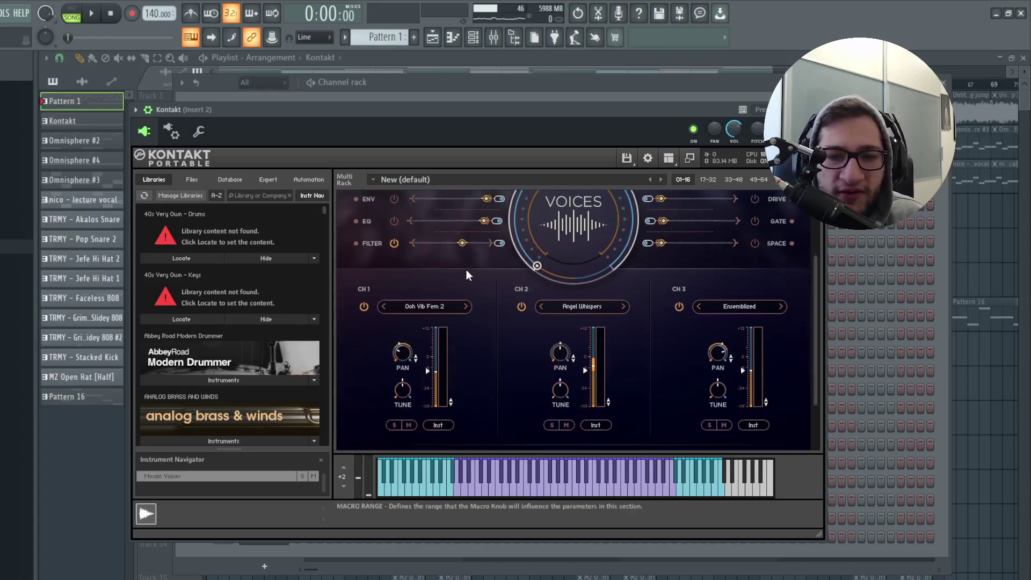
# Select the Kontakt pattern in the playlist, enable Track 1 alongside Track 5, and play them together
pyautogui.click(296, 67)
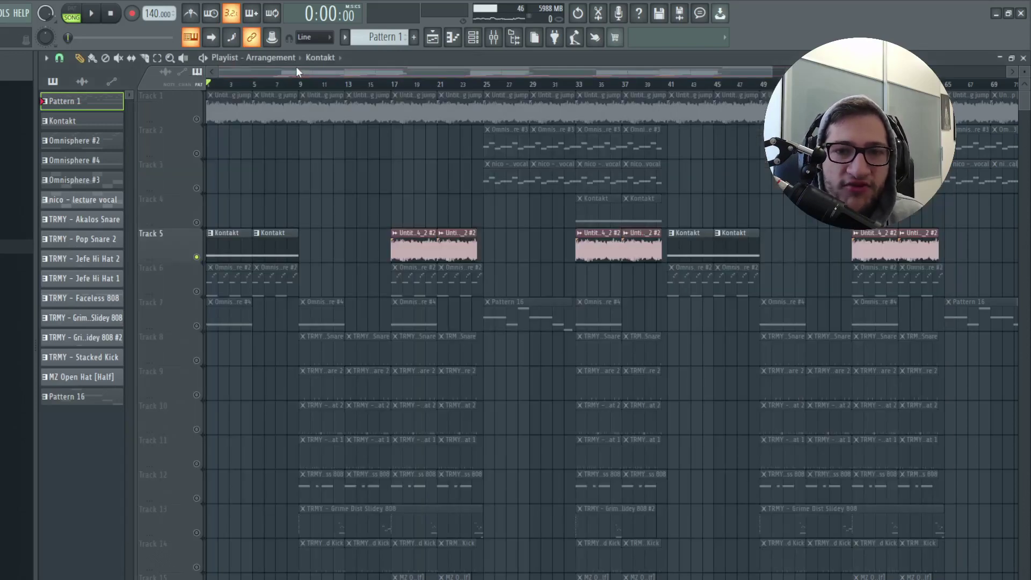
pyautogui.click(231, 232)
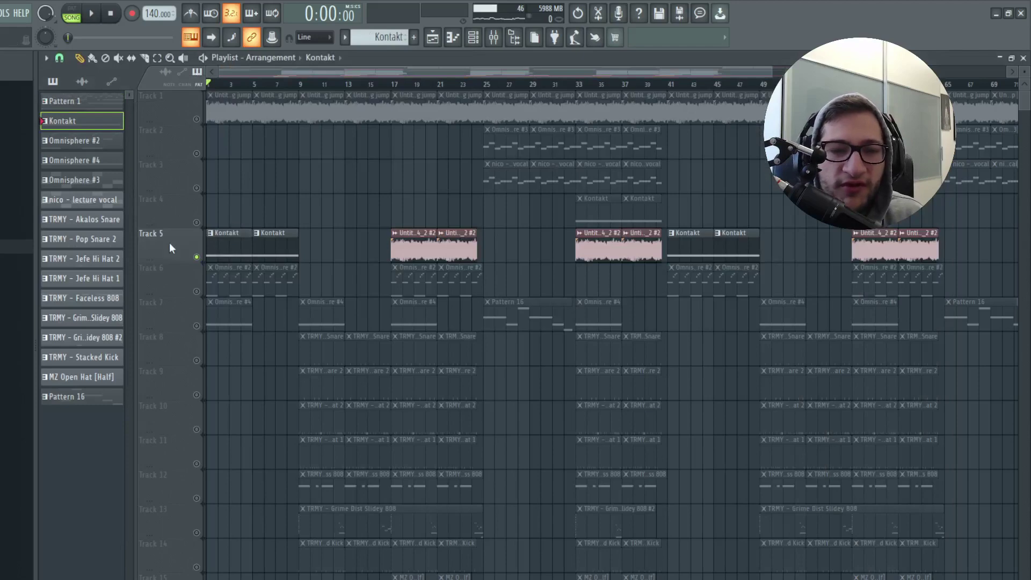
pyautogui.scroll(5, 164, 243)
pyautogui.press('space')
pyautogui.click(196, 119)
pyautogui.press('space')
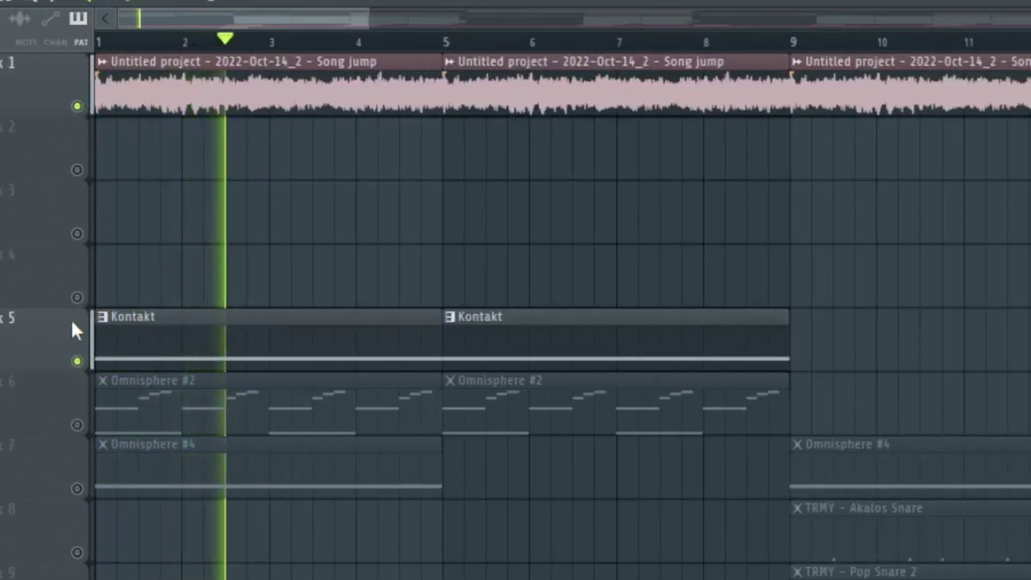
# Compare playback with the Kontakt clips on Track 5 muted and unmuted
pyautogui.click(77, 360)
pyautogui.press('space')
pyautogui.press('space')
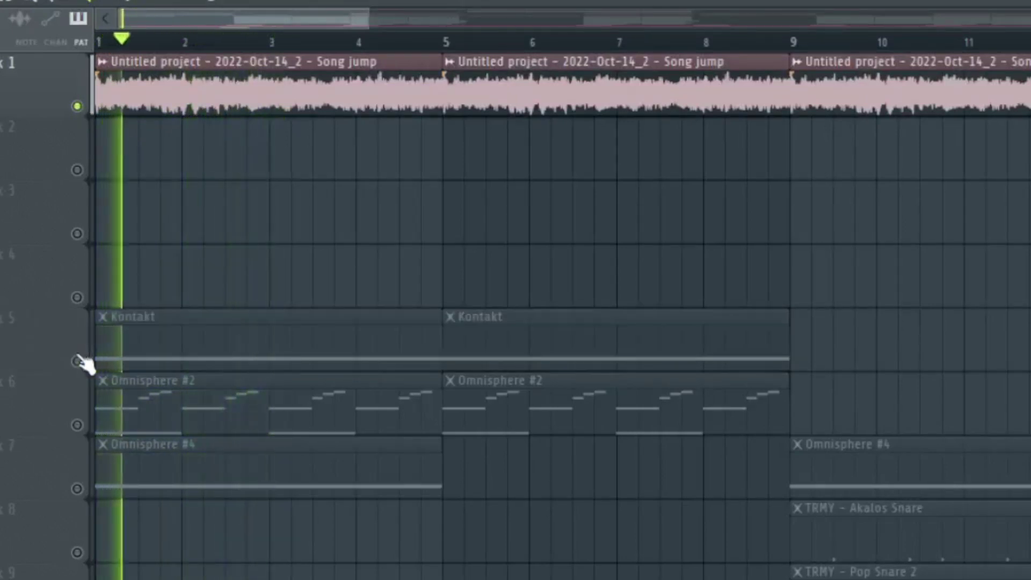
pyautogui.click(76, 361)
pyautogui.press('space')
pyautogui.press('space')
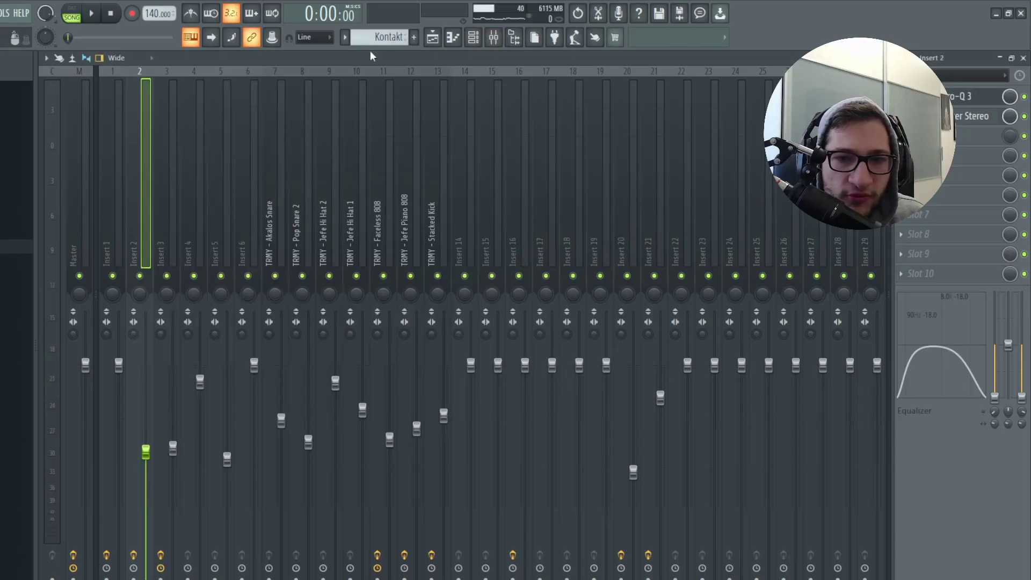
# Return from the mixer to the playlist arrangement
pyautogui.click(432, 37)
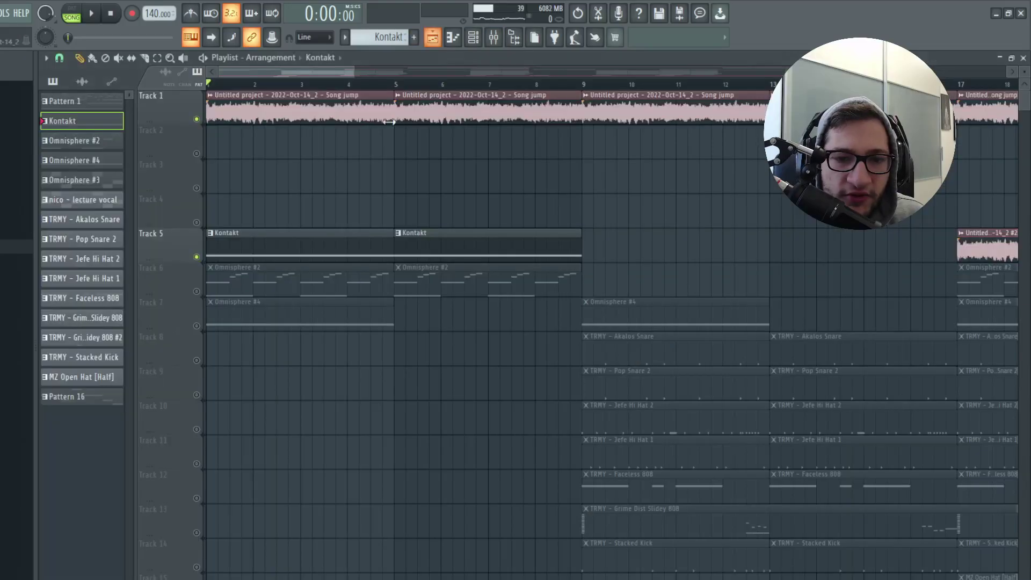
pyautogui.scroll(-3, 306, 288)
pyautogui.scroll(3, 278, 299)
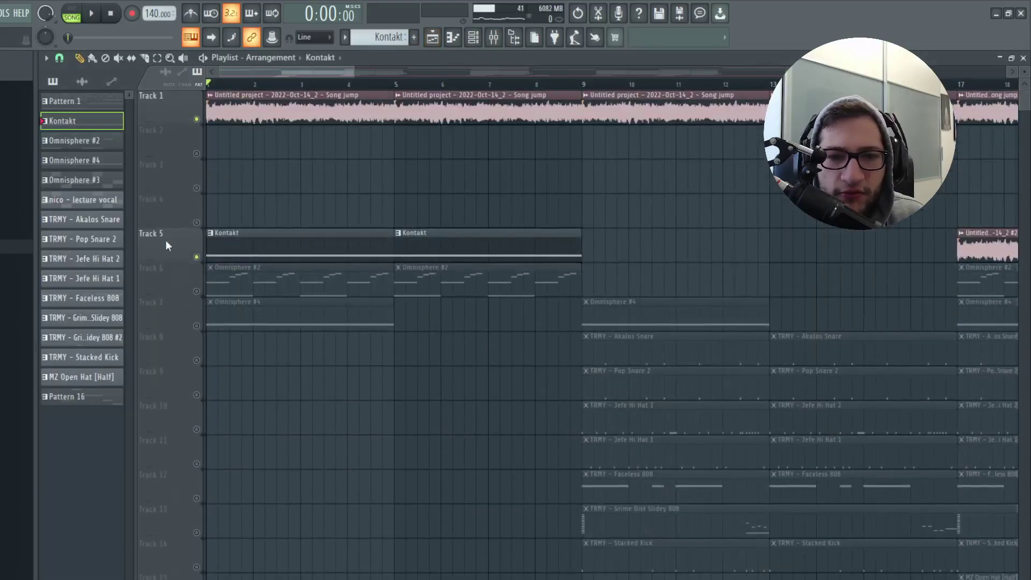
# Open the Omnisphere #2 instrument and examine layers B and A of the Ringing Strings patch
pyautogui.doubleClick(208, 284)
pyautogui.click(639, 251)
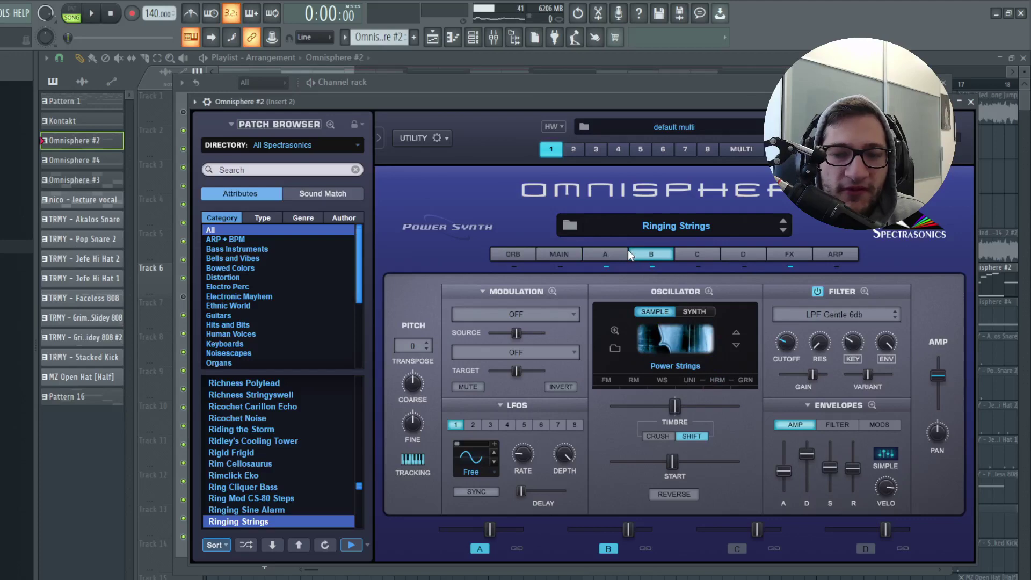
pyautogui.click(615, 251)
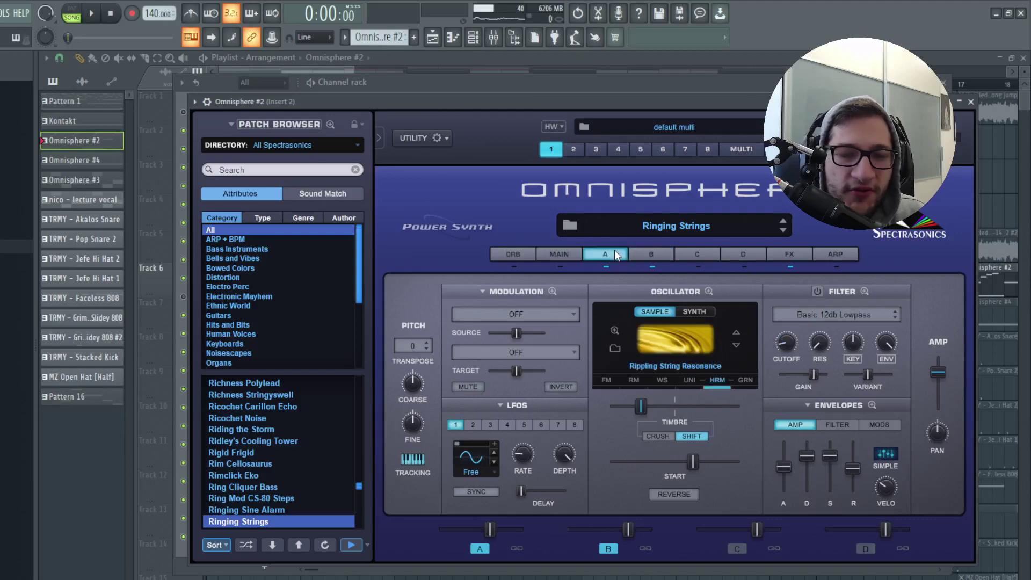
# Select Insert 2 in the mixer and examine its Pro-Q 3 equalizer
pyautogui.click(495, 38)
pyautogui.click(144, 161)
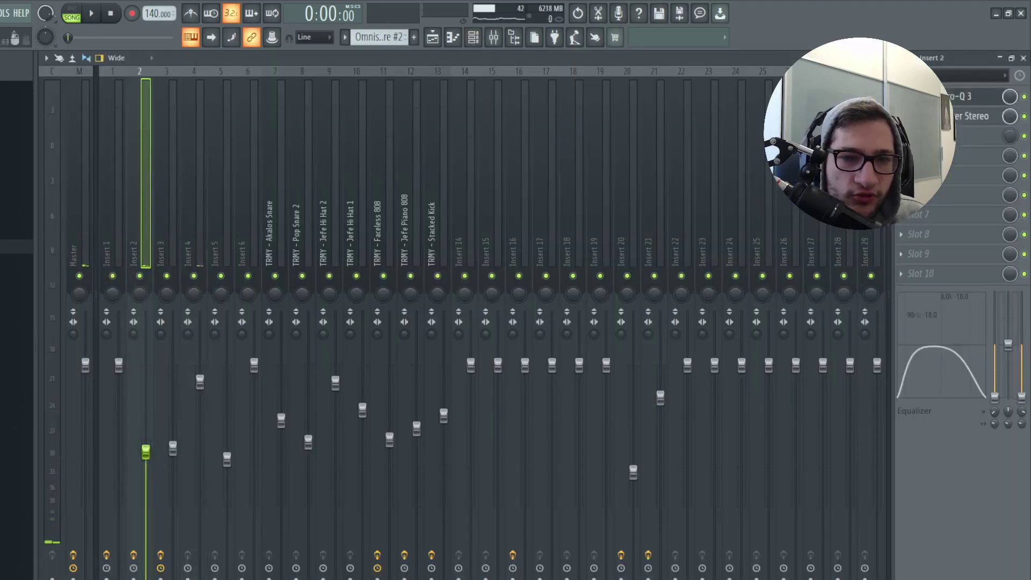
pyautogui.click(961, 96)
pyautogui.click(960, 96)
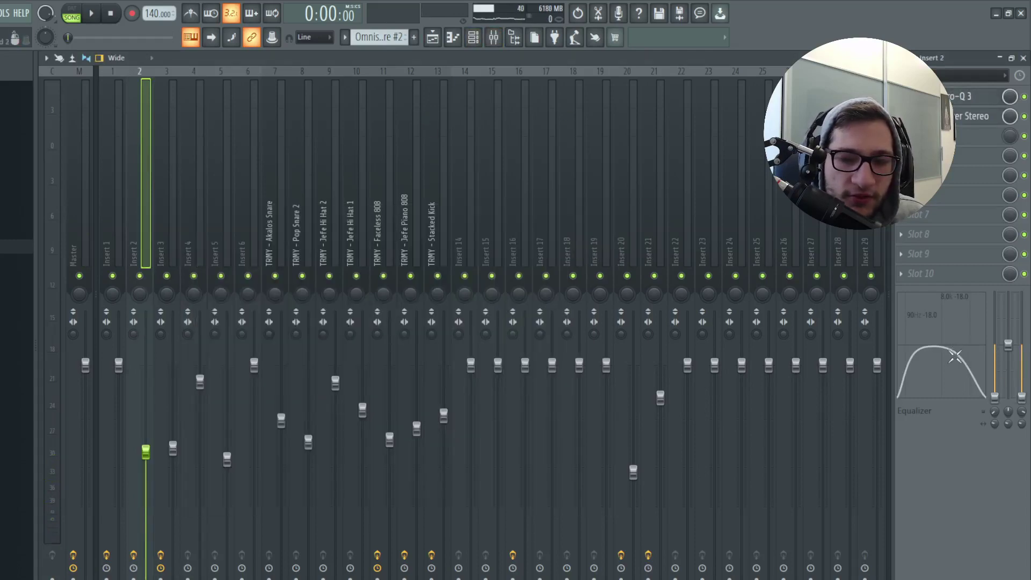
# Examine the Omnisphere #2 notes in the piano roll and play Track 6 on its own
pyautogui.press('F7')
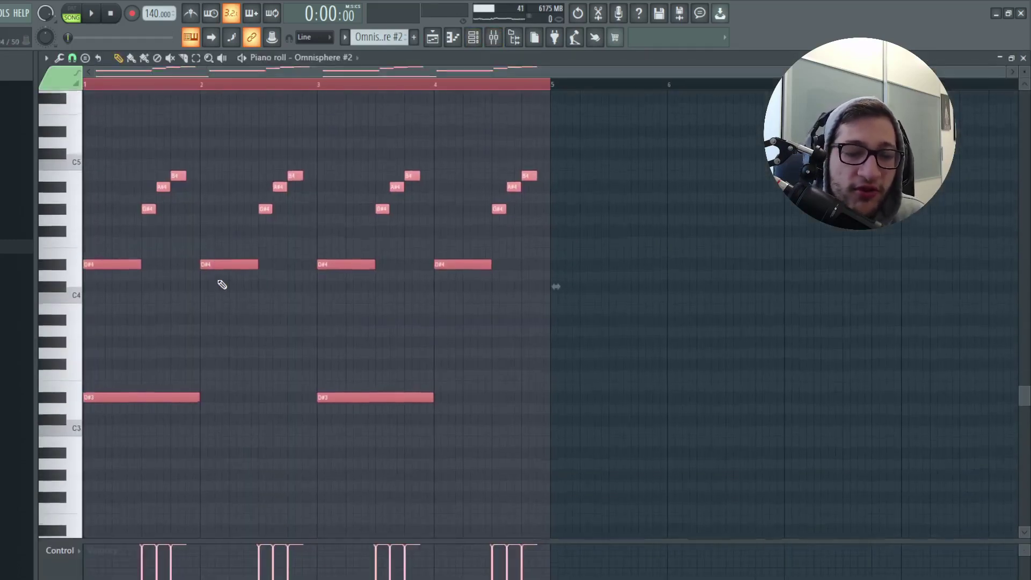
pyautogui.press('space')
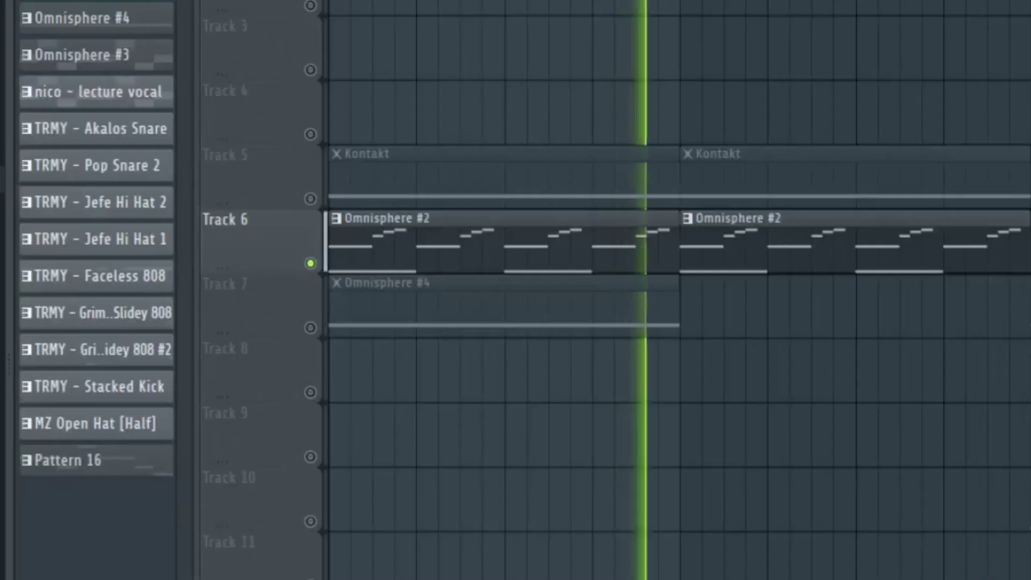
pyautogui.press('space')
# Examine the Omnisphere #4 note in the piano roll and play Track 7 on its own from the start of the arrangement
pyautogui.doubleClick(400, 315)
pyautogui.scroll(3, 244, 349)
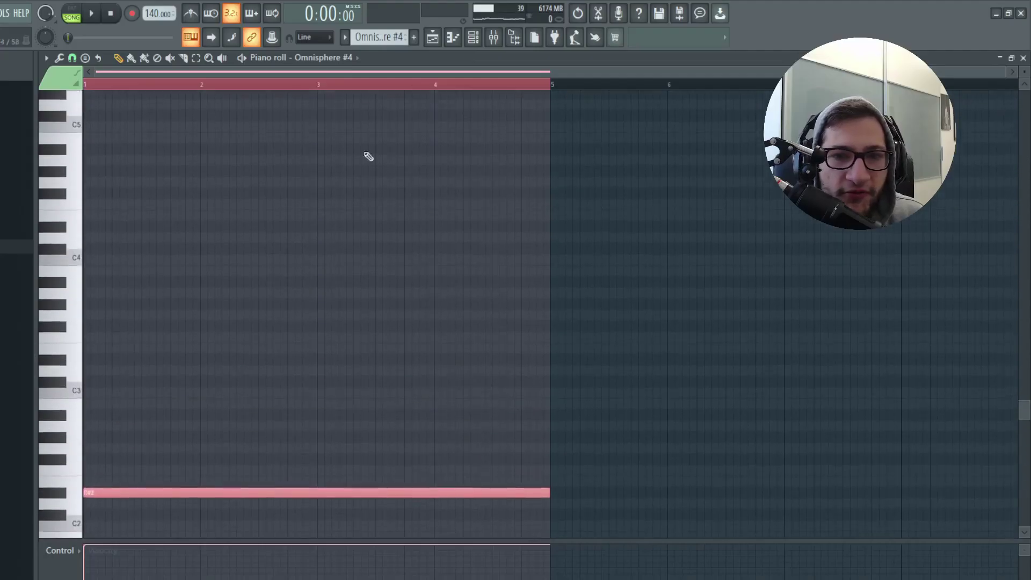
pyautogui.press('F5')
pyautogui.press('space')
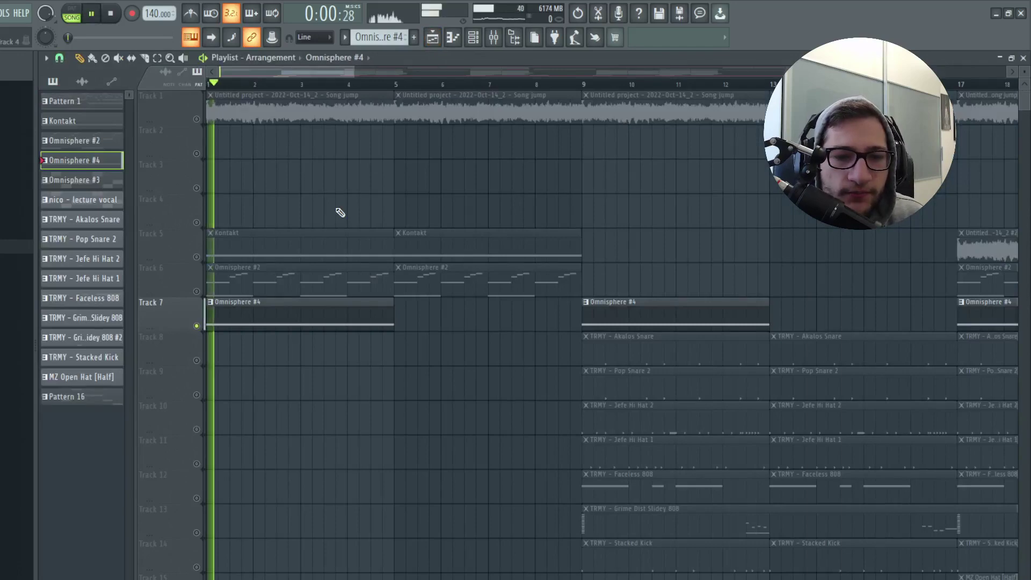
pyautogui.scroll(-3, 255, 256)
pyautogui.scroll(-2, 255, 255)
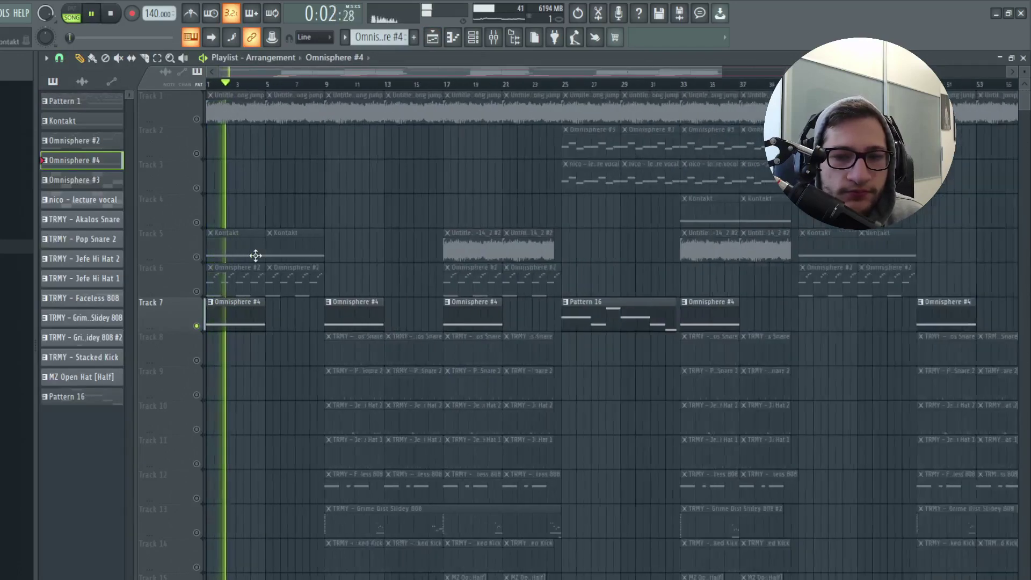
pyautogui.press('space')
# Solo Track 3 together with Track 2 and play both layers from bar 25
pyautogui.rightClick(196, 188)
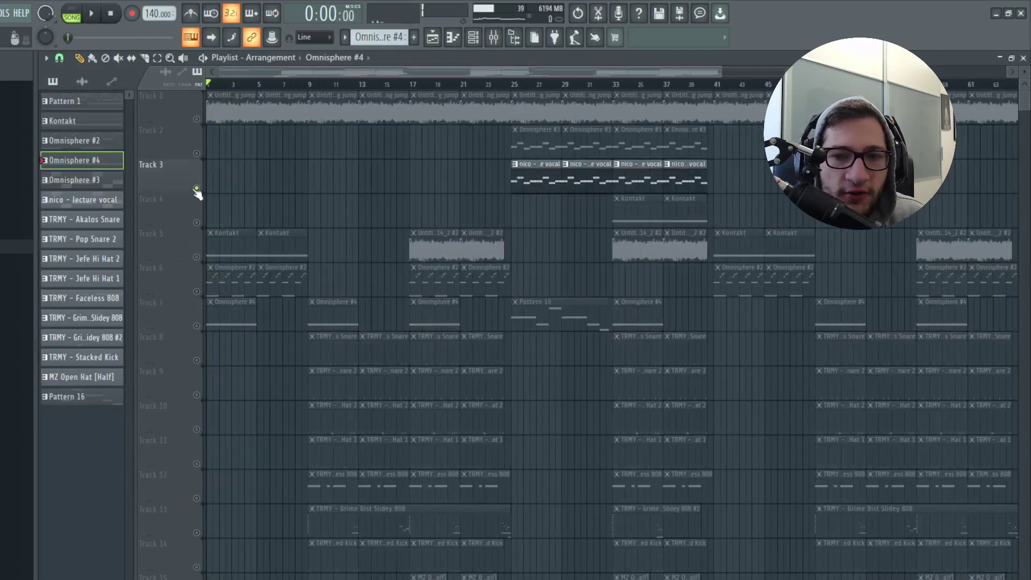
pyautogui.click(197, 154)
pyautogui.click(510, 84)
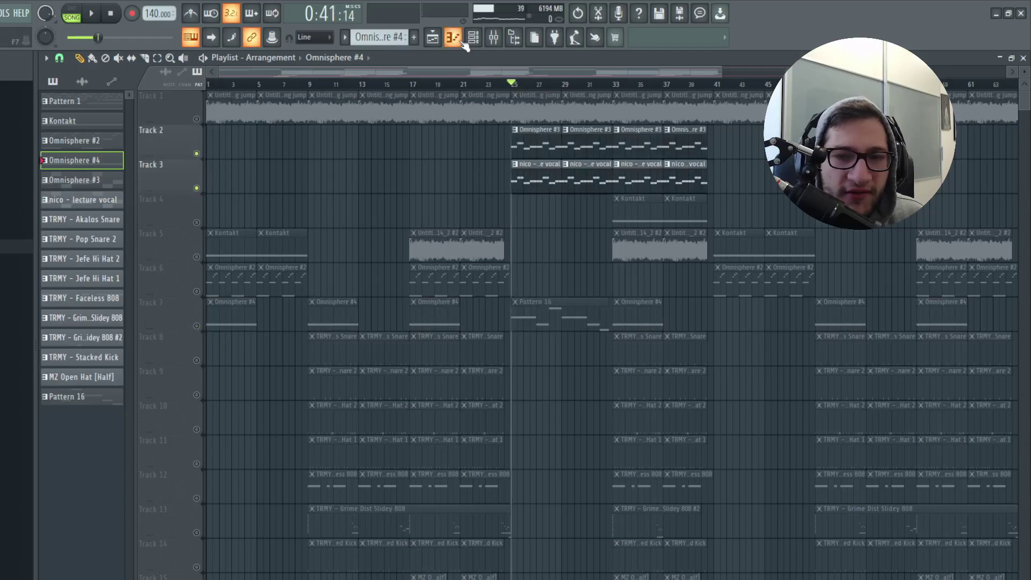
pyautogui.press('space')
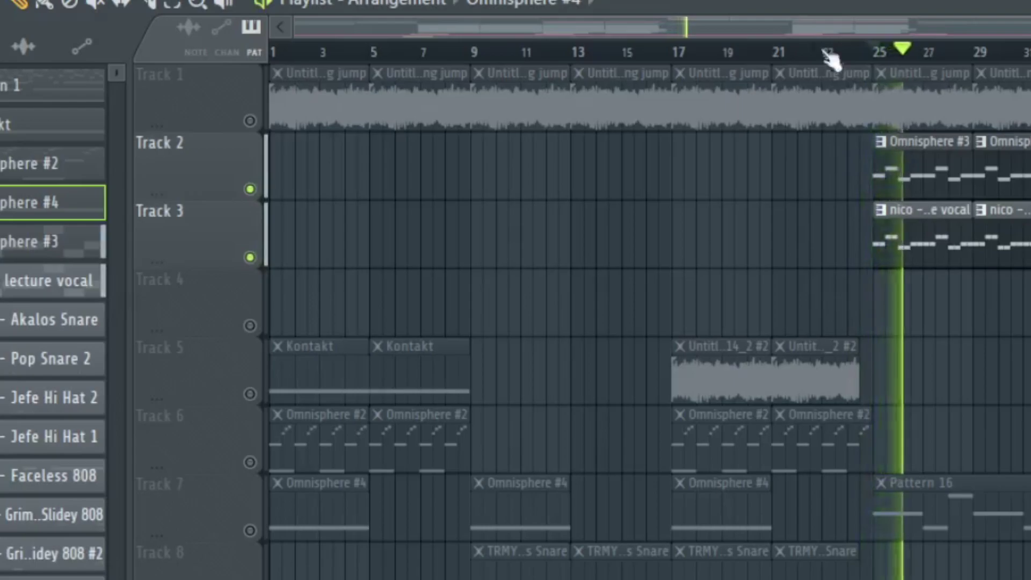
# Examine the nico - lecture vocal notes and open Pattern 1's Omnisphere notes in the piano roll
pyautogui.doubleClick(918, 228)
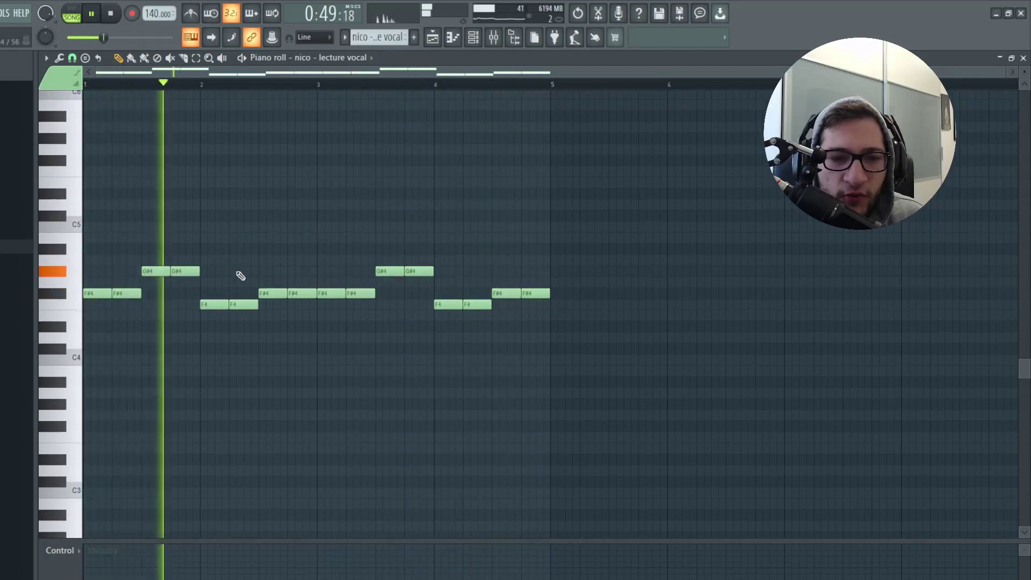
pyautogui.press('F5')
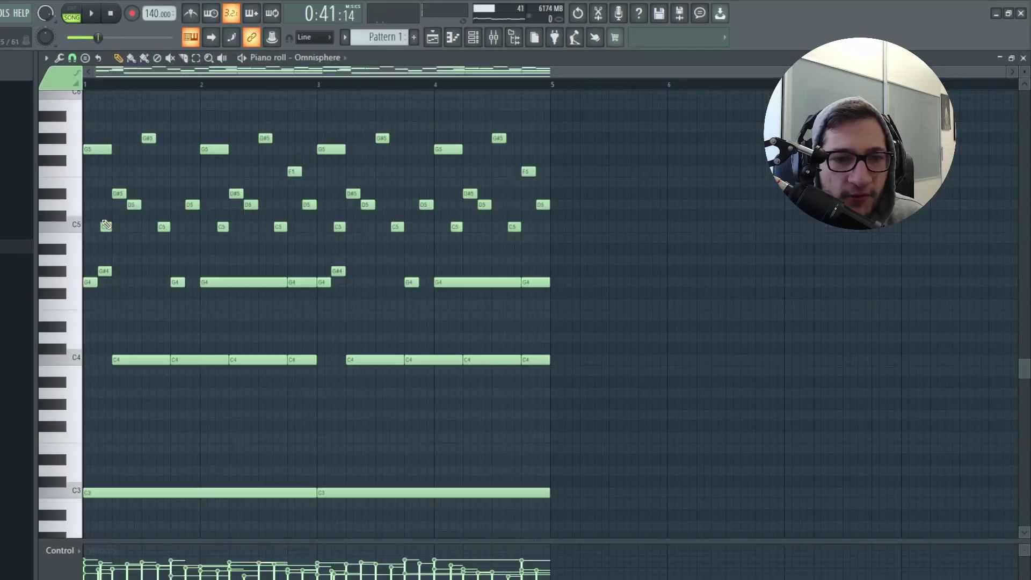
# Transpose the Omnisphere notes of Pattern 1 up three semitones
pyautogui.press('Up')
pyautogui.press('Up')
pyautogui.press('Up')
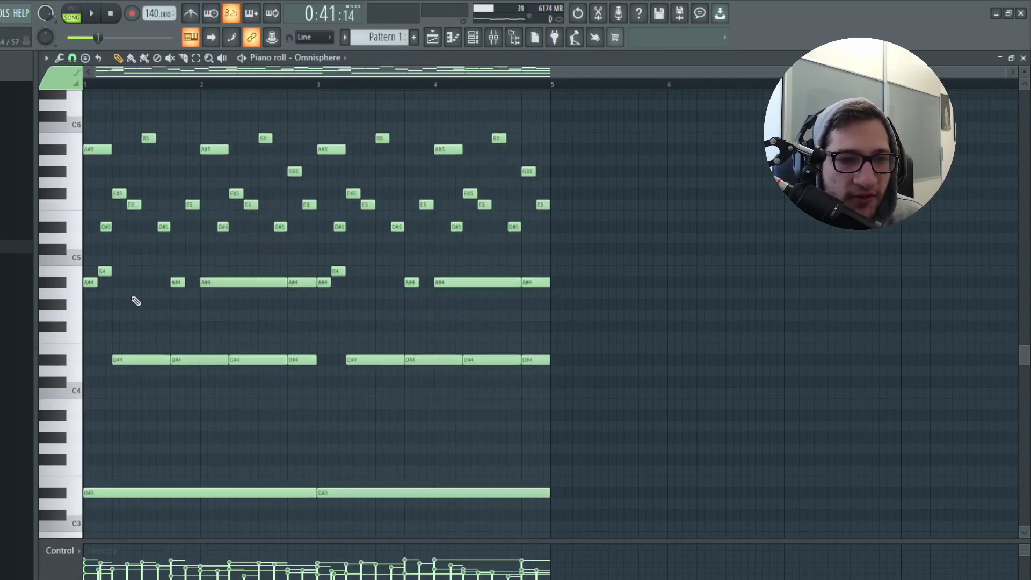
# Sketch a trial counter-melody of F#4, G#4 and one further note in bars 1 and 2 of Pattern 1, and delete it again
pyautogui.scroll(4, 107, 333)
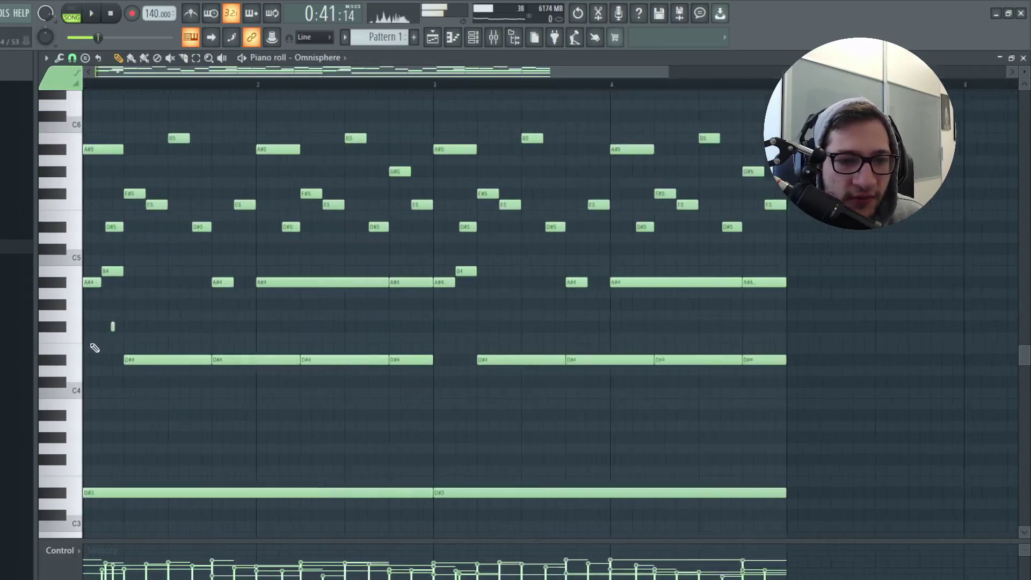
pyautogui.click(139, 326)
pyautogui.click(217, 304)
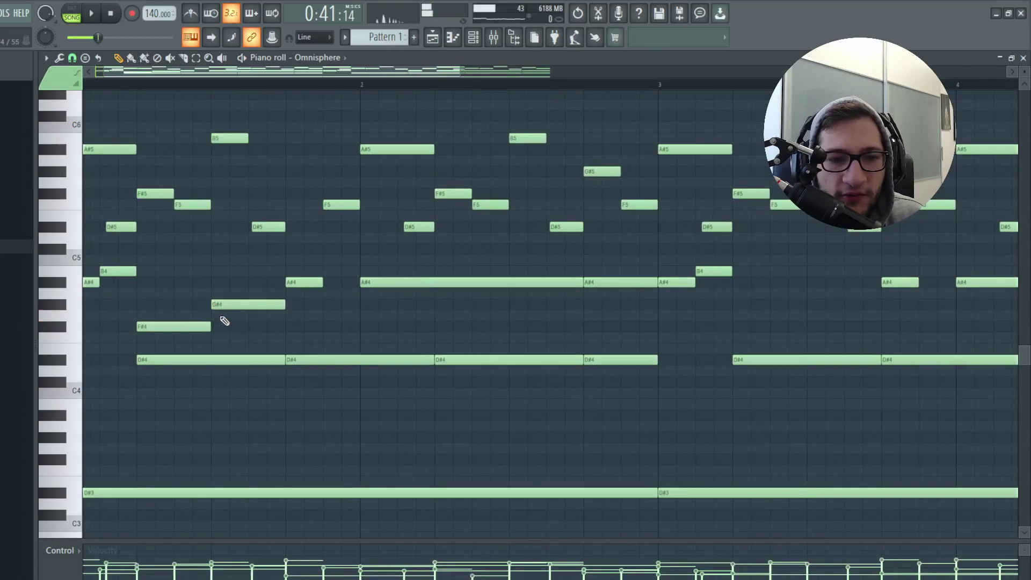
pyautogui.click(365, 337)
pyautogui.rightClick(376, 337)
pyautogui.scroll(-3, 343, 338)
pyautogui.rightClick(161, 325)
pyautogui.rightClick(170, 304)
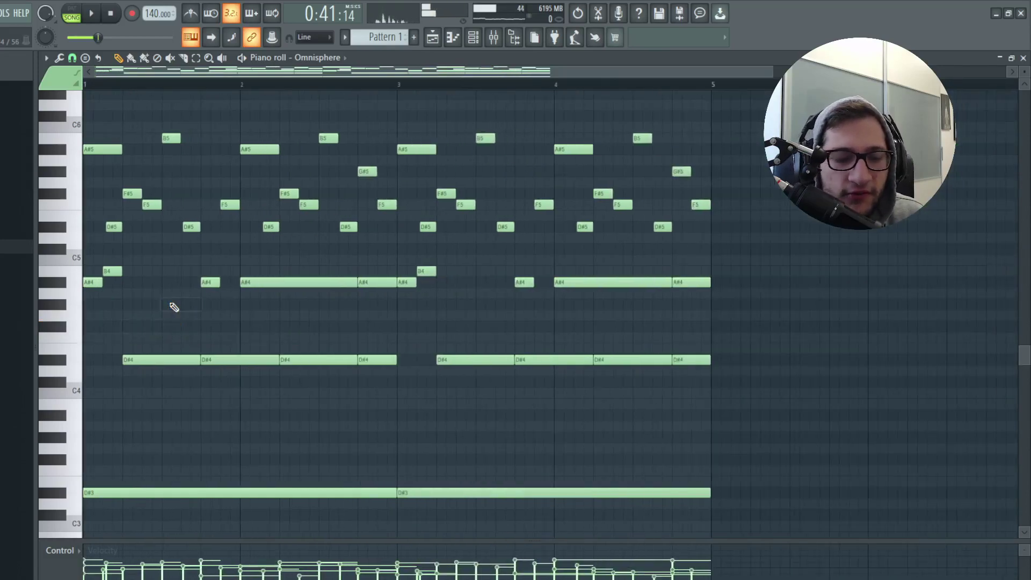
# Transpose the Pattern 1 notes back down three semitones and return to the playlist arrangement
pyautogui.scroll(-3, 164, 295)
pyautogui.scroll(3, 163, 296)
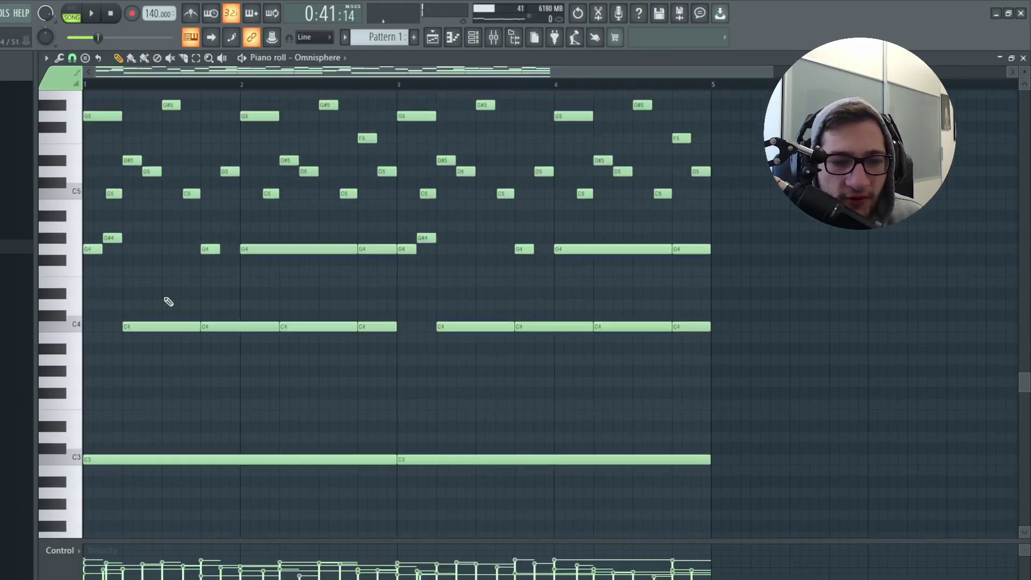
pyautogui.press('F5')
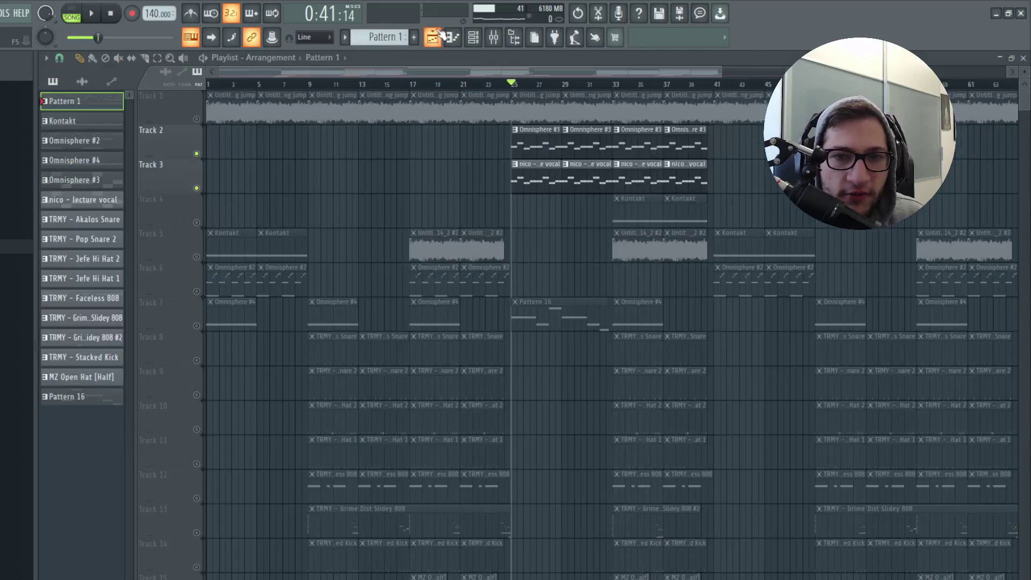
# Solo Track 5 at bar 17 and inspect the sample settings of its Untitled project audio clip
pyautogui.click(204, 156)
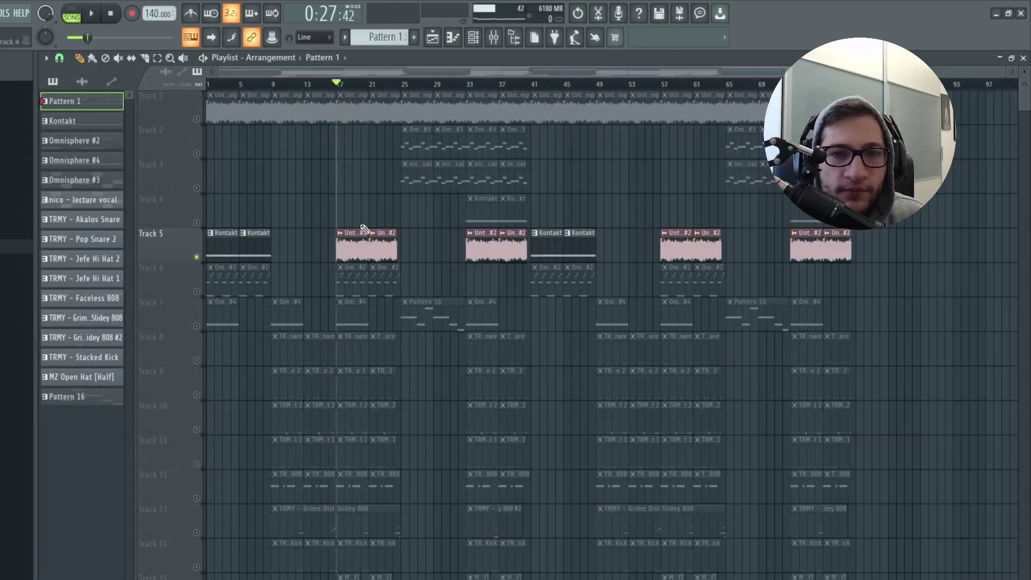
pyautogui.doubleClick(360, 236)
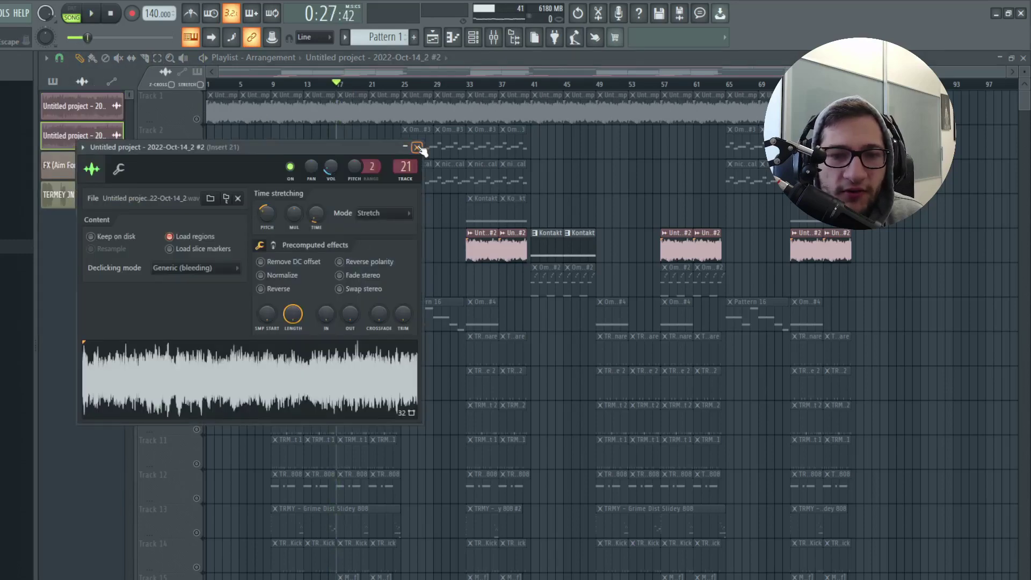
pyautogui.click(416, 147)
# Enable Track 1, play from bar 17 and compare the sound with Track 5 muted and unmuted
pyautogui.click(196, 119)
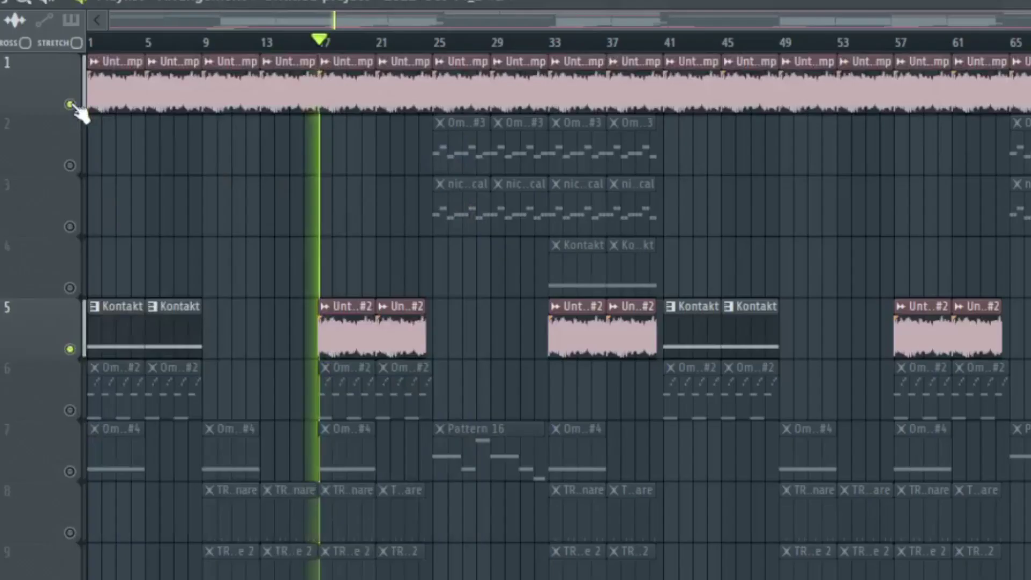
pyautogui.click(196, 256)
pyautogui.click(71, 349)
pyautogui.click(70, 348)
pyautogui.click(70, 349)
pyautogui.click(70, 349)
pyautogui.click(70, 349)
# Enable Tracks 2, 3 and 4 alongside Tracks 1 and 5 and play the combined layers from bar 33
pyautogui.click(559, 43)
pyautogui.moveTo(70, 227); pyautogui.dragTo(75, 173)
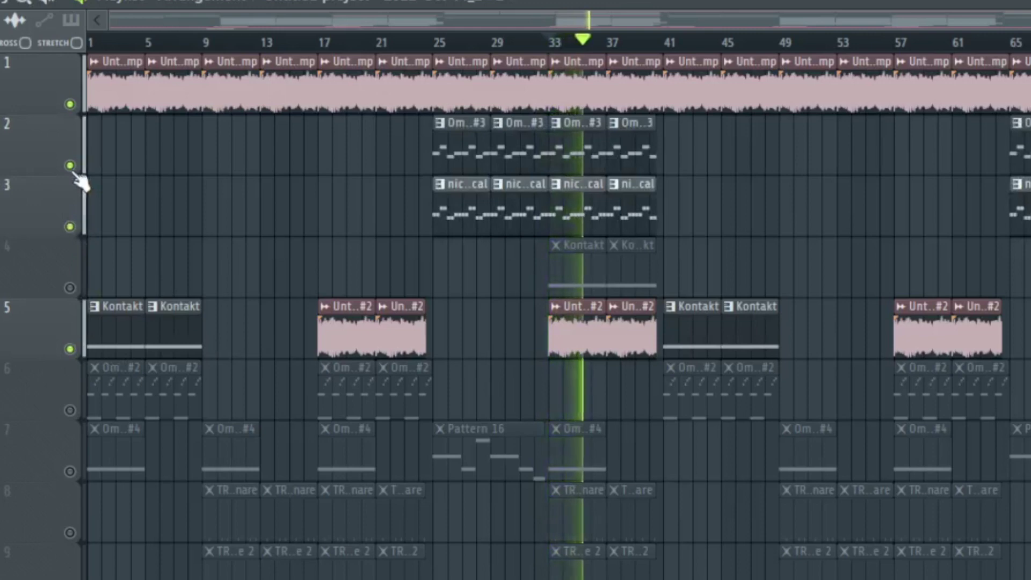
pyautogui.click(73, 288)
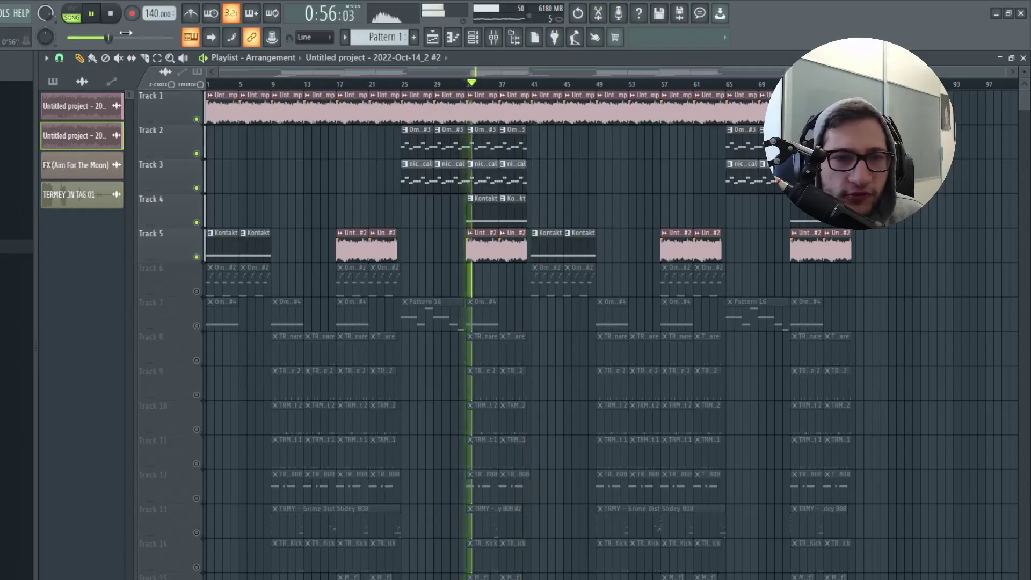
pyautogui.press('space')
# Select the Kontakt pattern and look over the arrangement from the melody tracks down to the filter automation on Track 17
pyautogui.click(263, 84)
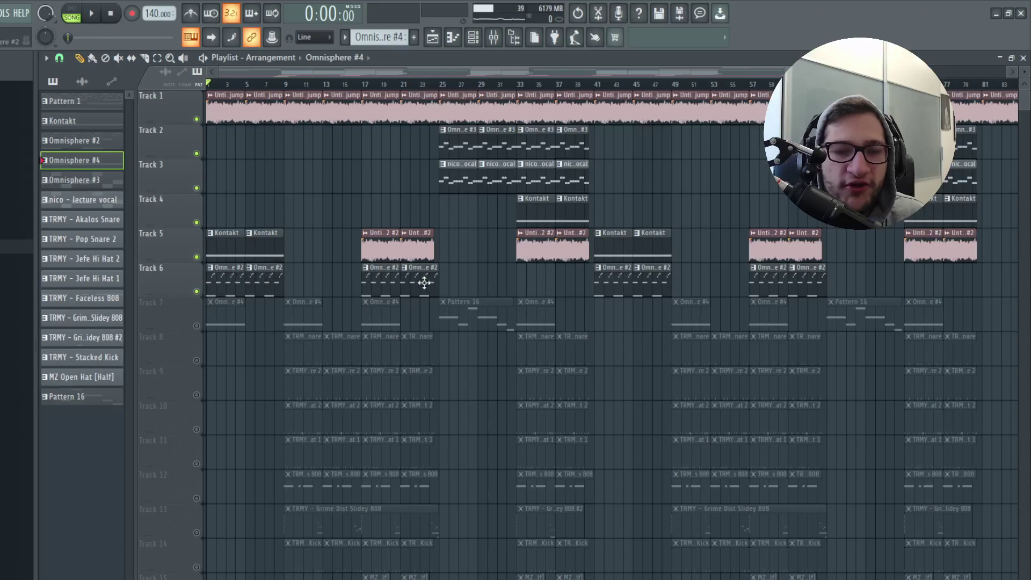
pyautogui.click(262, 248)
pyautogui.scroll(-2, 268, 230)
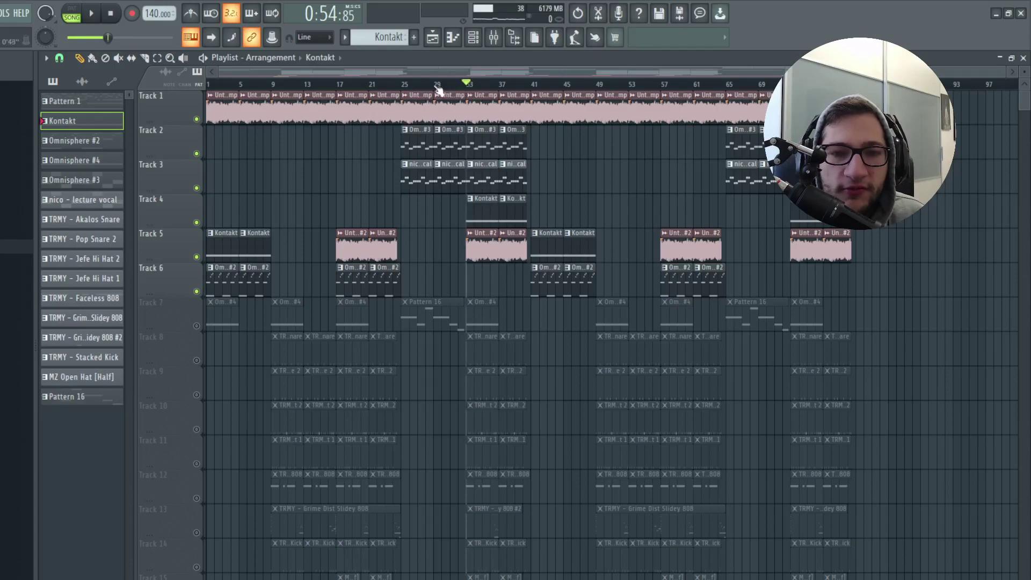
pyautogui.scroll(-4, 387, 223)
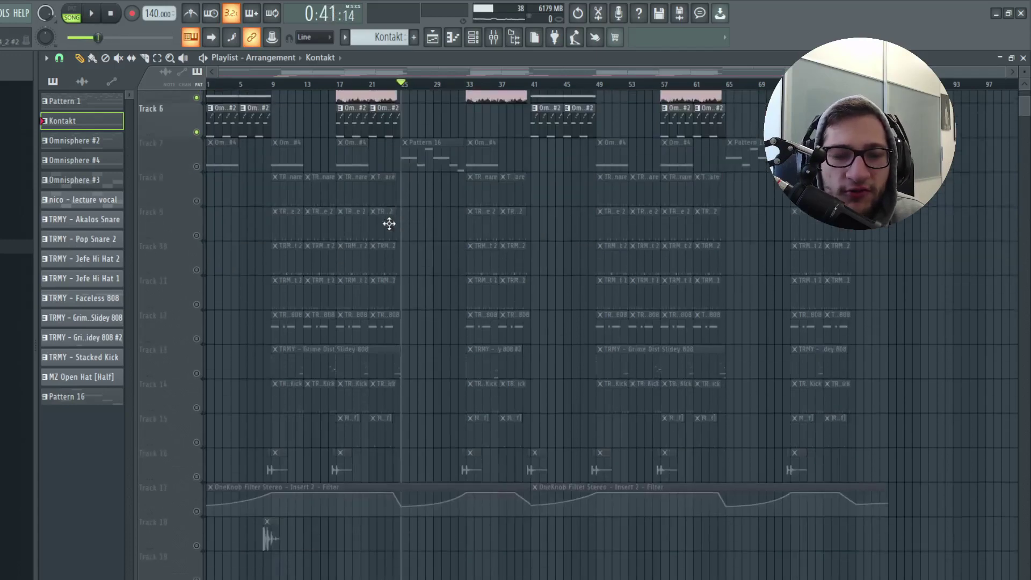
# Solo the Pop Snare 2 track and enable the Akalos Snare track with it, starting at bar 9
pyautogui.scroll(4, 368, 233)
pyautogui.scroll(4, 516, 285)
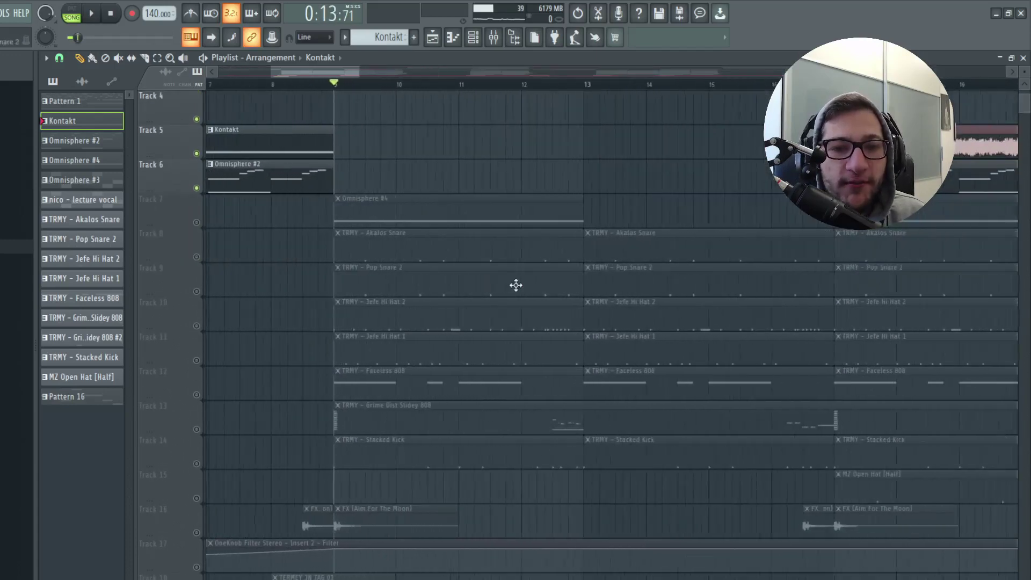
pyautogui.rightClick(196, 291)
pyautogui.click(197, 256)
pyautogui.scroll(2, 379, 264)
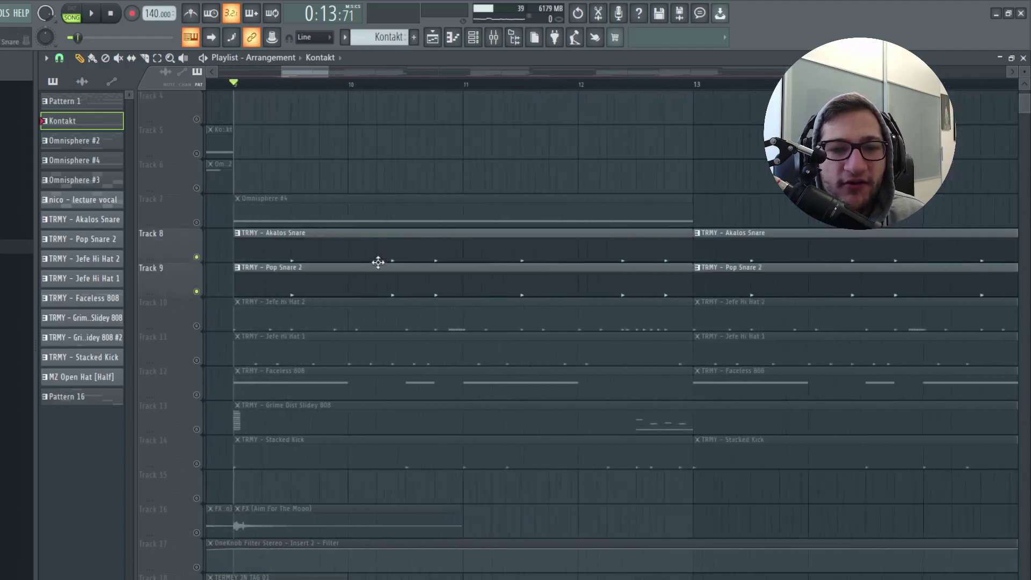
# Examine the TRMY - Akalos Snare notes in the piano roll and play the two snare layers
pyautogui.doubleClick(300, 255)
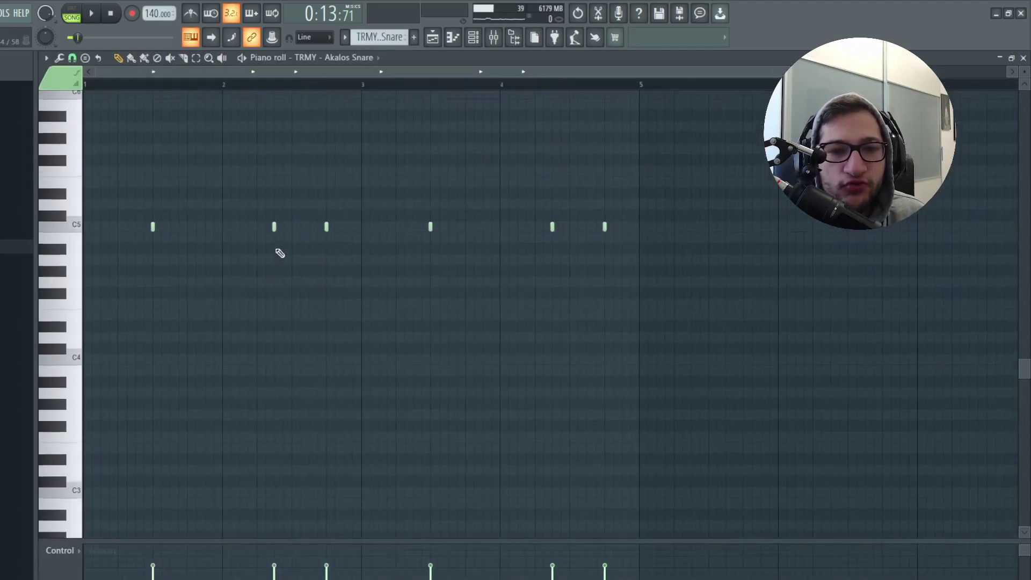
pyautogui.scroll(3, 272, 226)
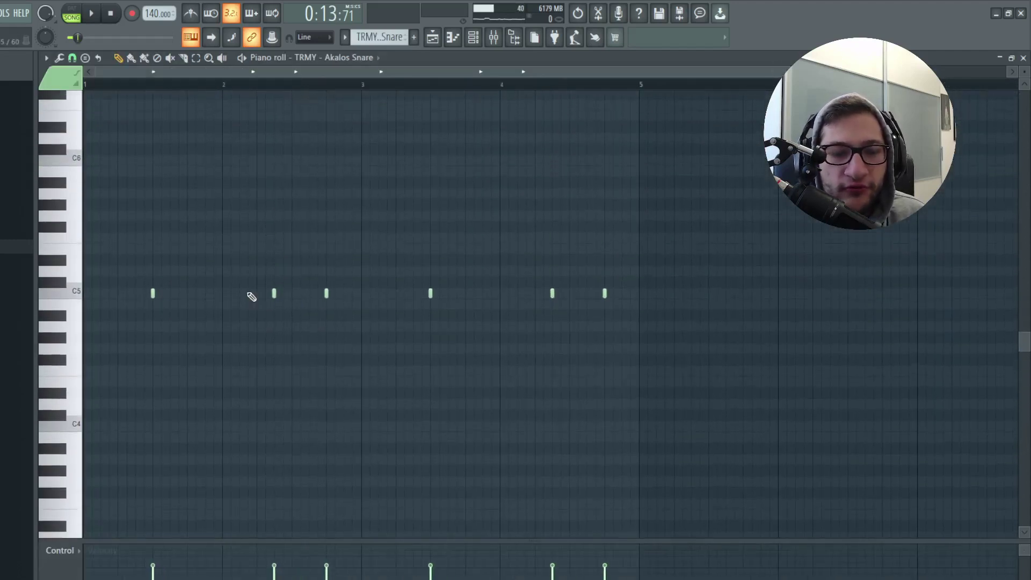
pyautogui.press('space')
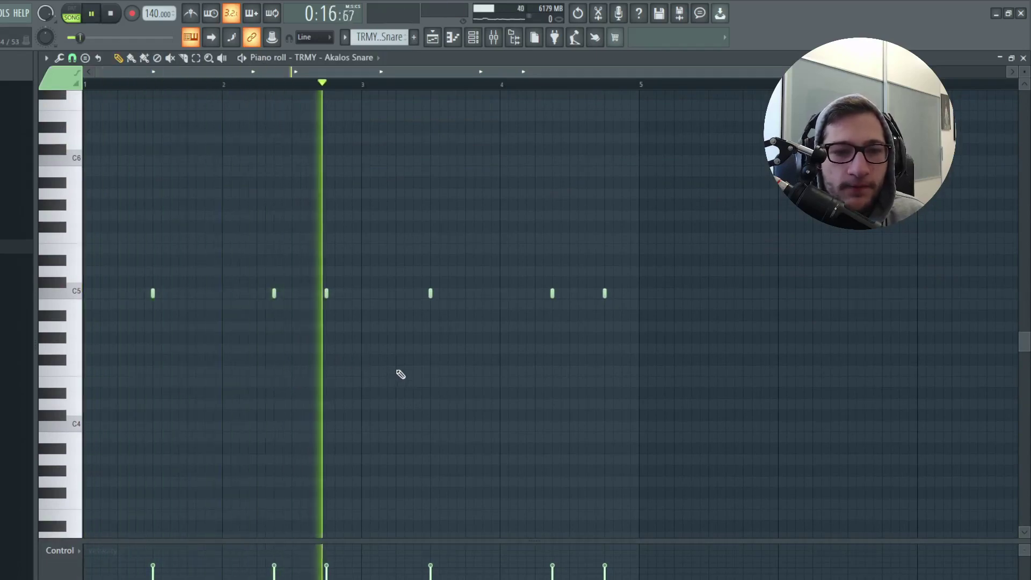
pyautogui.press('space')
# Return to the playlist and enable the Jefe Hi Hat tracks 10 and 11 alongside the snares
pyautogui.press('F5')
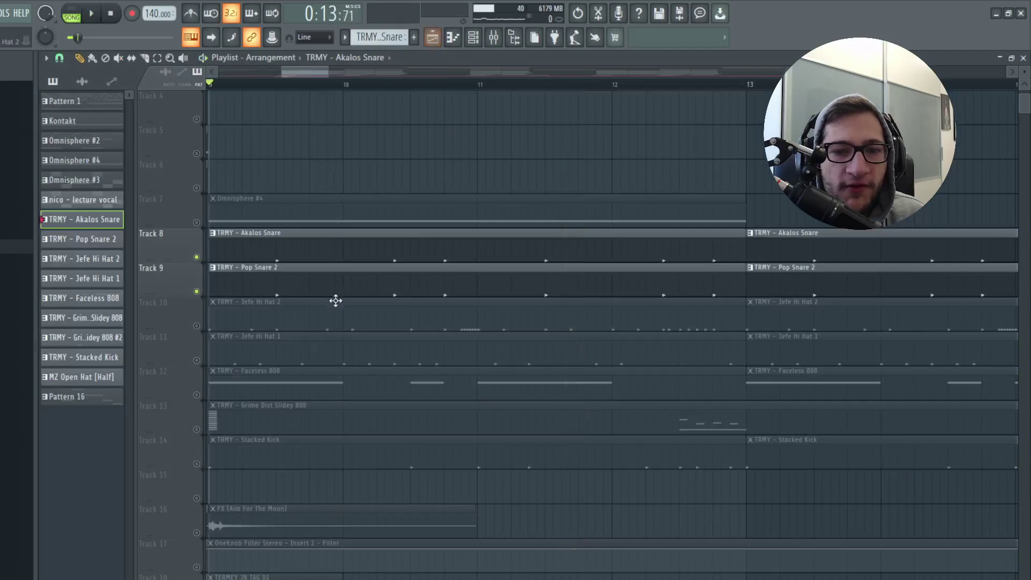
pyautogui.moveTo(196, 360); pyautogui.dragTo(197, 326)
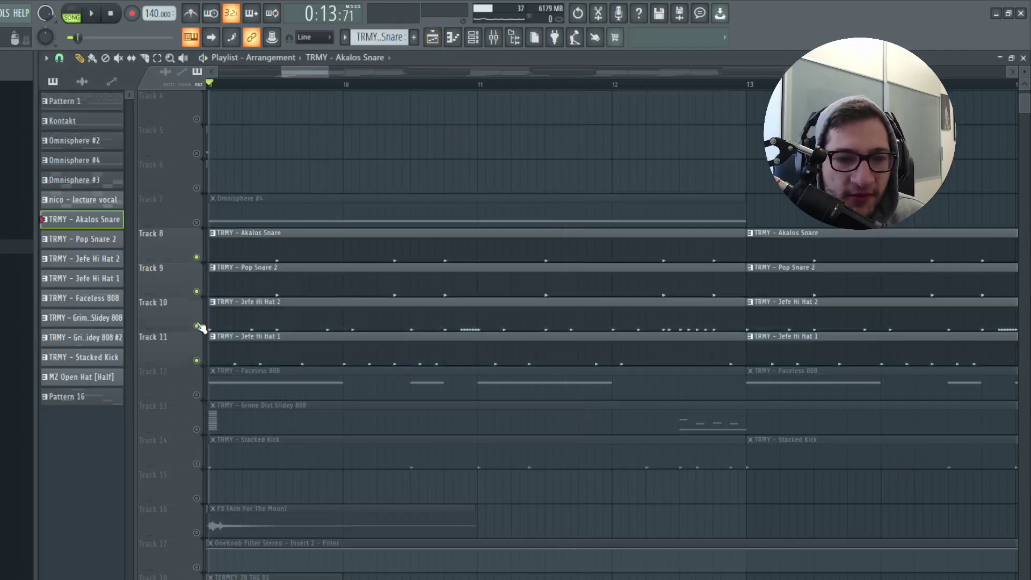
# Isolate the two Jefe Hi Hat tracks, 10 and 11, and play them together from bar 9
pyautogui.rightClick(197, 327)
pyautogui.click(196, 360)
pyautogui.press('space')
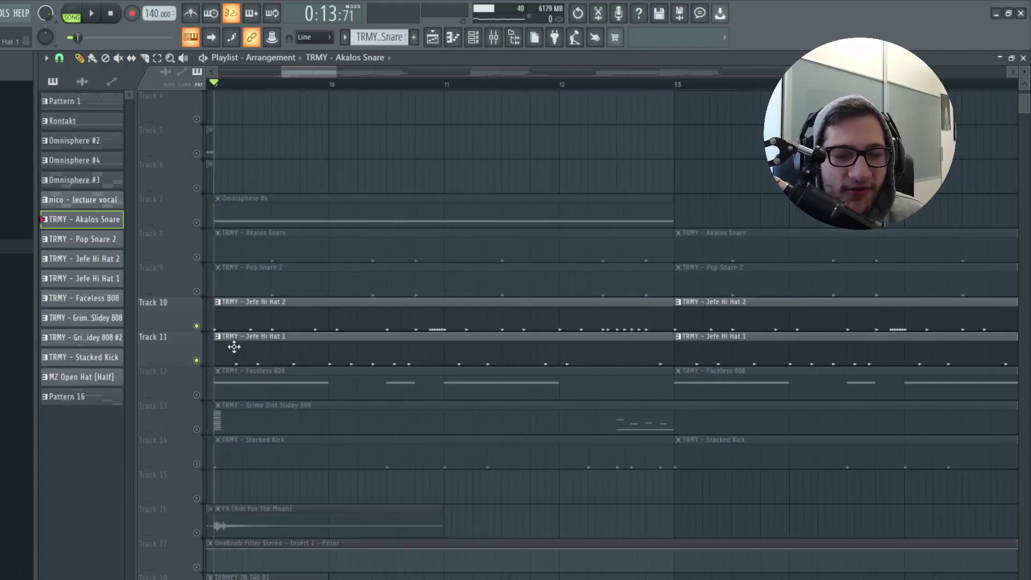
# Solo the TRMY - Faceless 808 track and enable the Stacked Kick track alongside it
pyautogui.click(197, 429)
pyautogui.click(197, 429)
pyautogui.click(197, 464)
pyautogui.rightClick(196, 395)
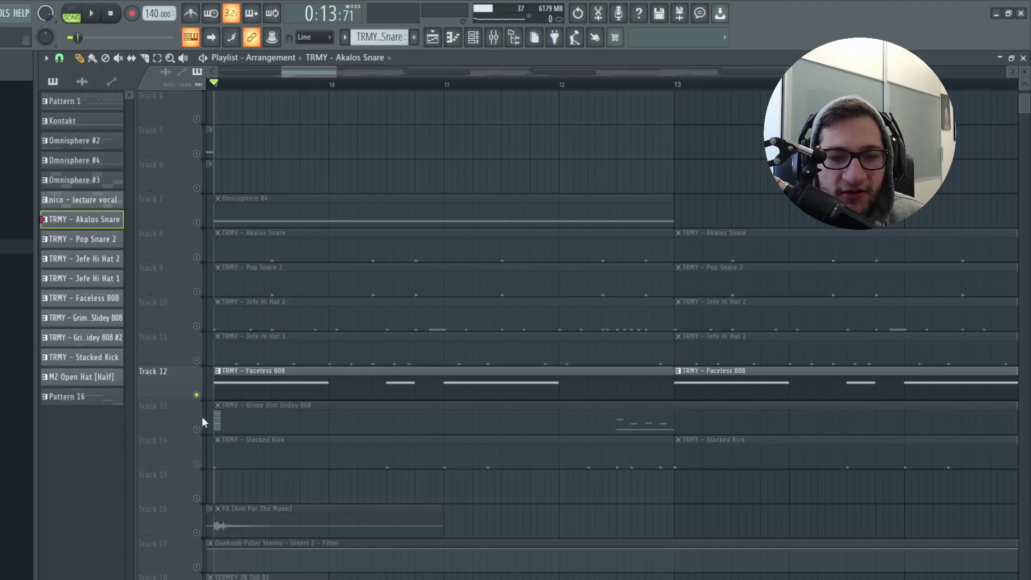
pyautogui.click(197, 464)
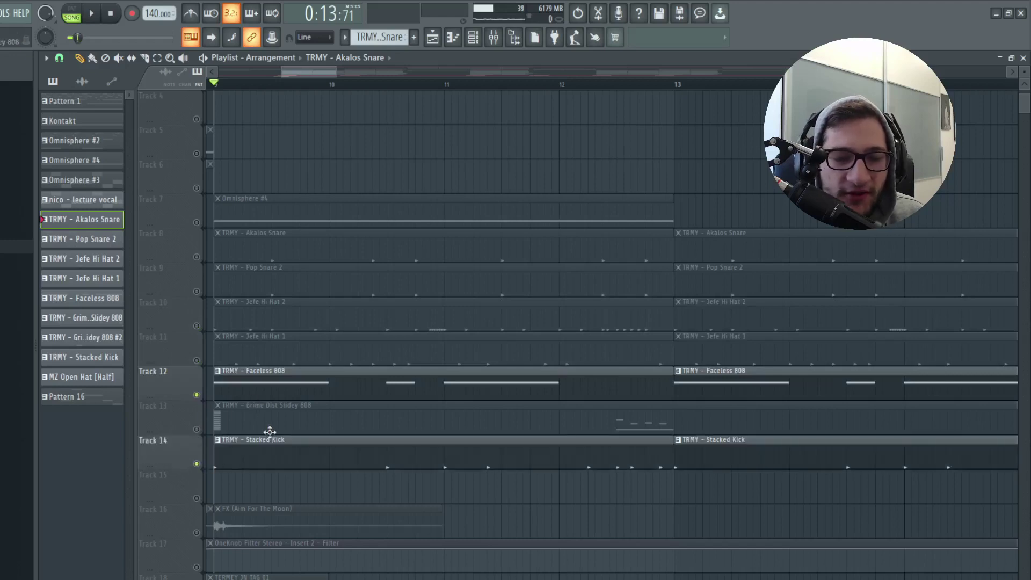
# Examine the TRMY - Stacked Kick notes and the TRMY - Faceless 808 notes in the piano roll
pyautogui.doubleClick(269, 442)
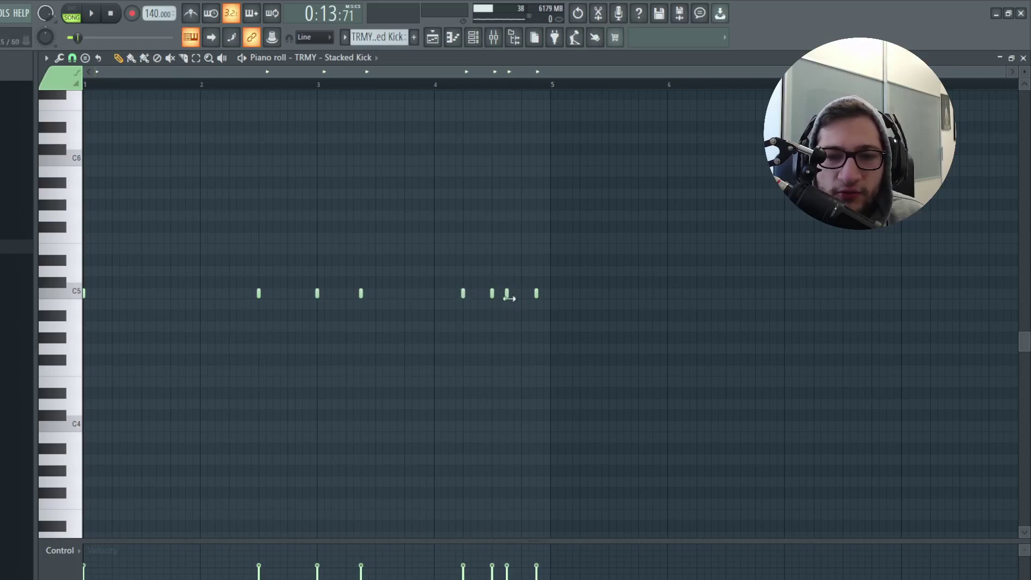
pyautogui.press('F5')
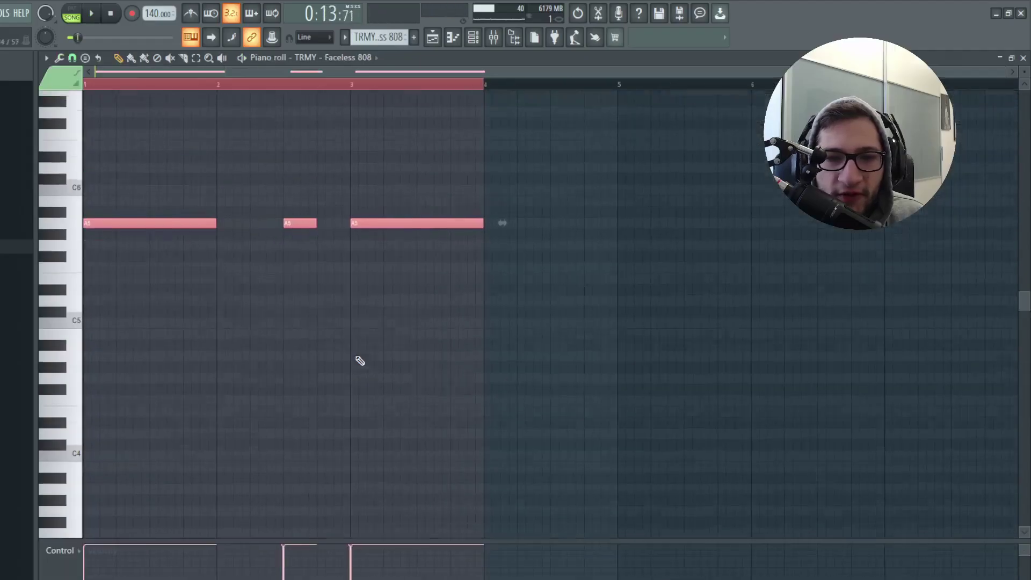
pyautogui.scroll(5, 358, 355)
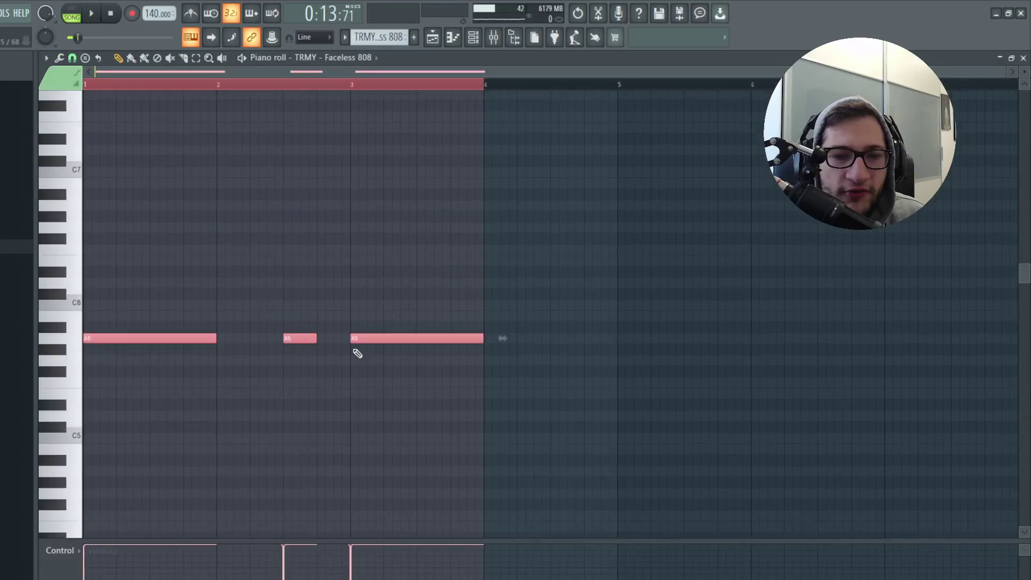
# Solo the Grime Dist Slidey 808 track in the playlist and examine its slide notes just before bar 5 in the piano roll
pyautogui.click(432, 43)
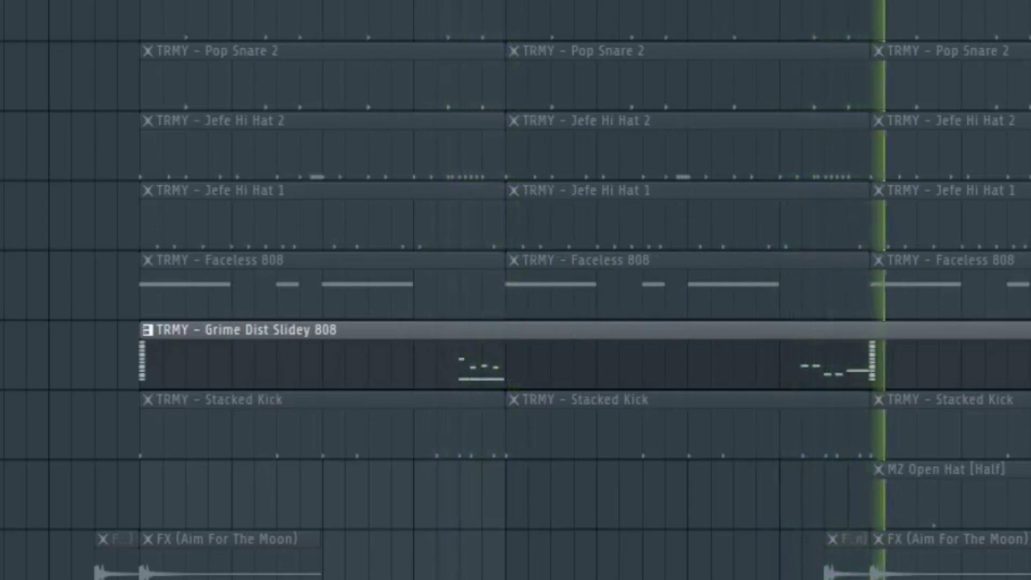
pyautogui.scroll(-3, 515, 290)
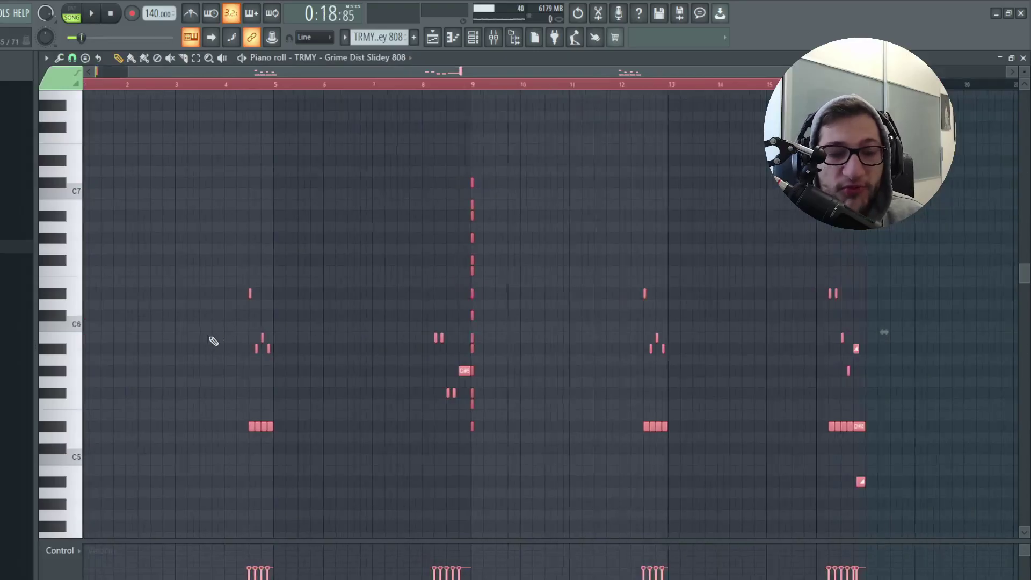
pyautogui.scroll(2, 265, 324)
pyautogui.scroll(2, 266, 324)
pyautogui.scroll(3, 310, 272)
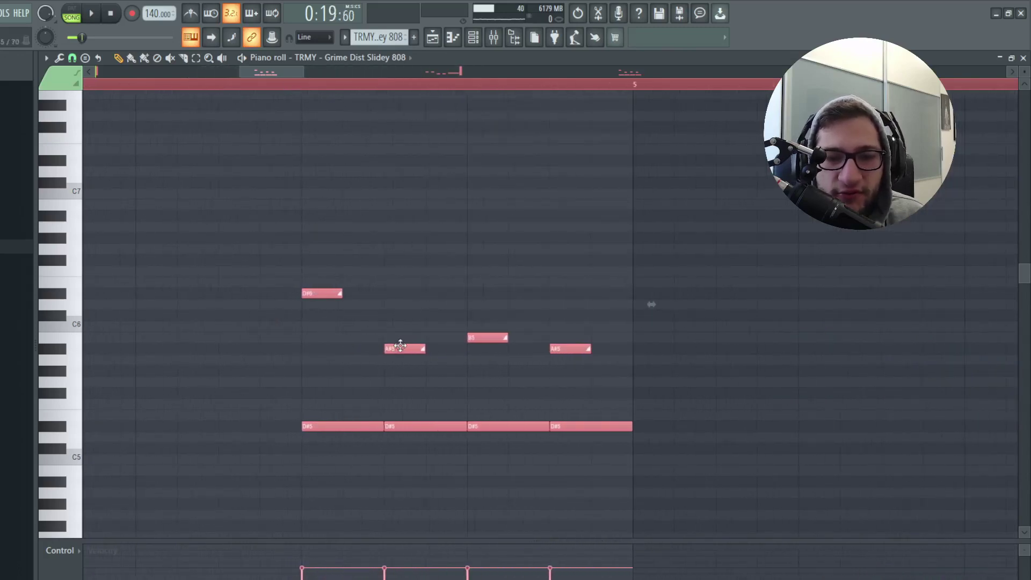
pyautogui.scroll(-3, 432, 350)
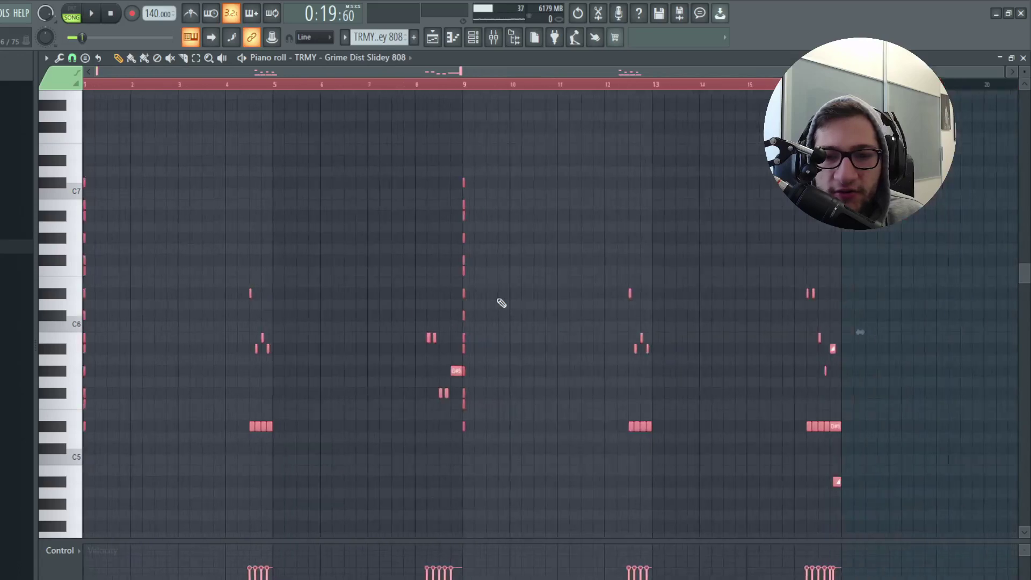
# Examine the other Grime Dist Slidey 808 slide phrases, around bar 9 and in the last bar before bar 17
pyautogui.scroll(2, 265, 357)
pyautogui.scroll(-3, 274, 349)
pyautogui.scroll(3, 469, 386)
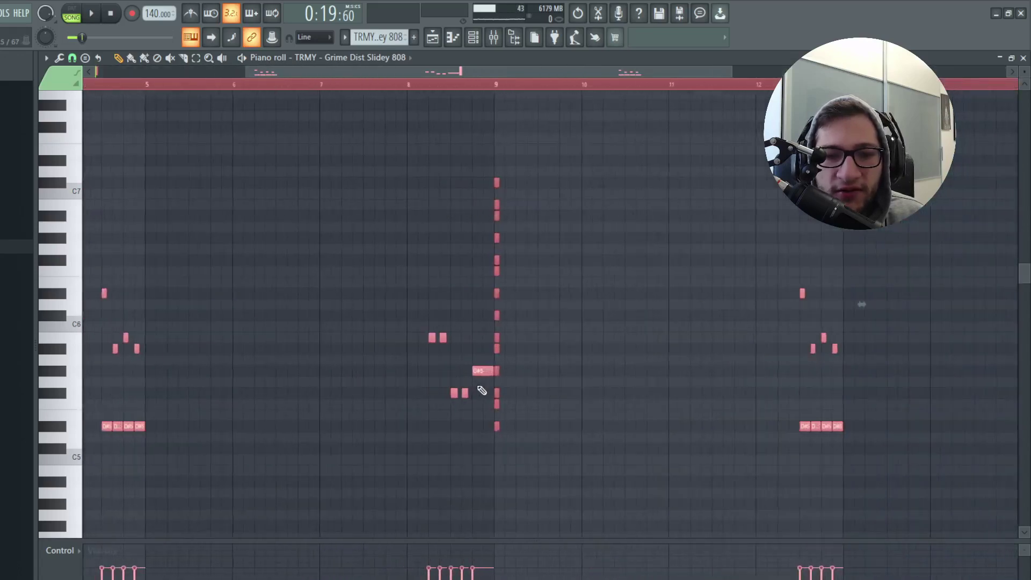
pyautogui.scroll(2, 476, 369)
pyautogui.hscroll(5, 545, 301)
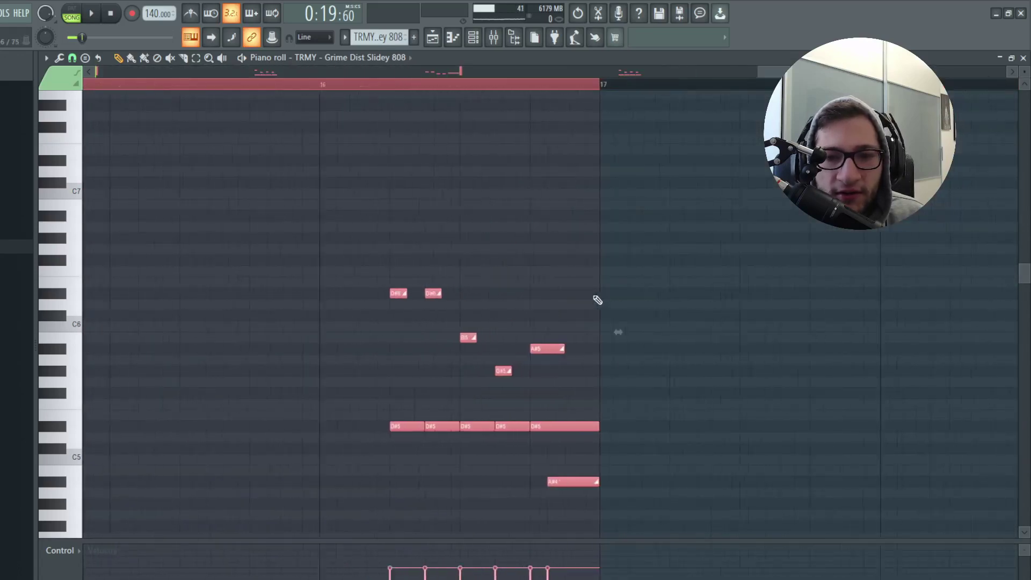
pyautogui.scroll(1, 598, 299)
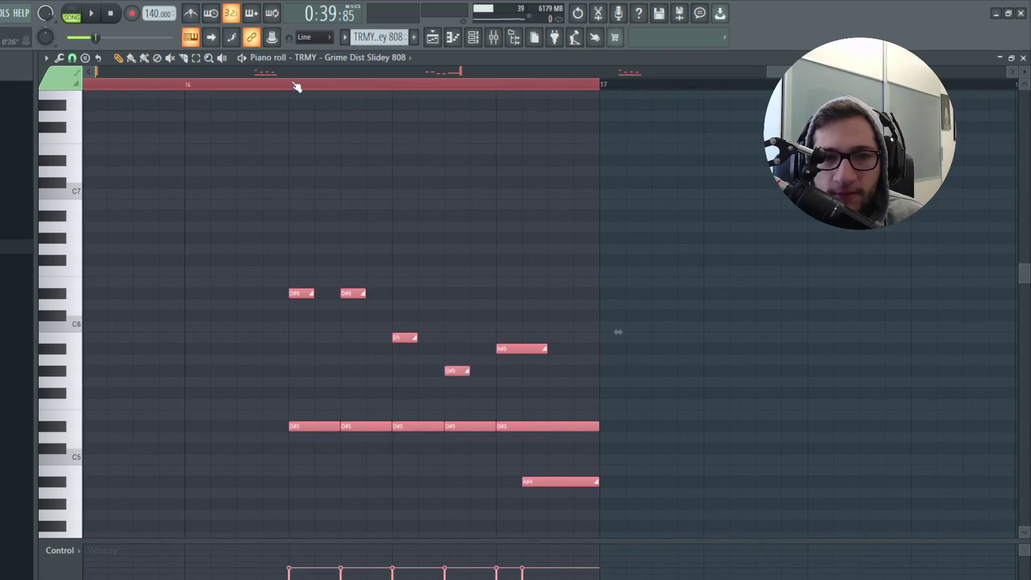
# Play the closing Grime Dist Slidey 808 slide phrase and return to the playlist with tracks 8 to 13 enabled
pyautogui.press('space')
pyautogui.scroll(-3, 386, 212)
pyautogui.press('space')
pyautogui.press('F5')
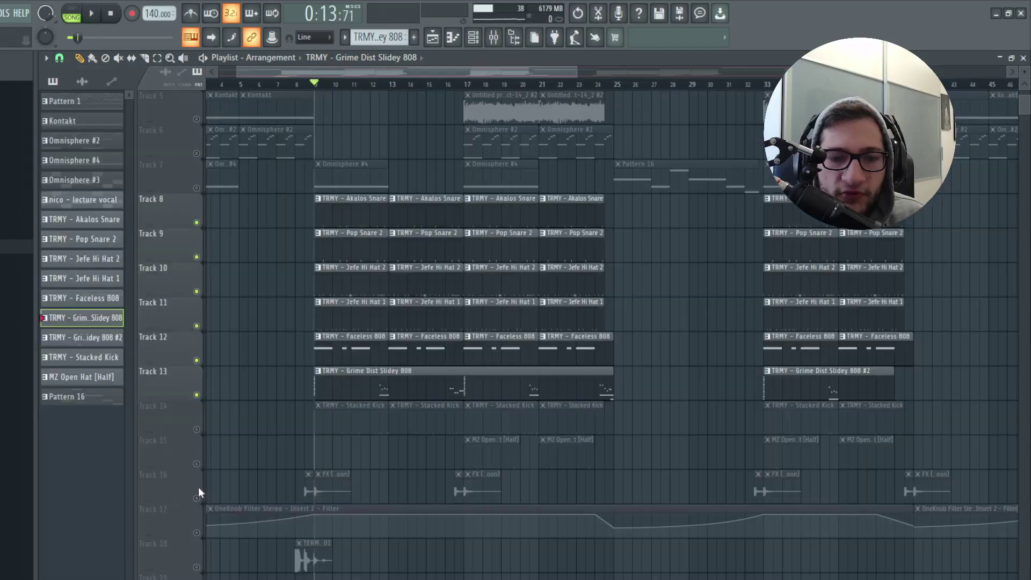
# Solo the MZ Open Hat [Half] track and play it from bar 17
pyautogui.click(197, 497)
pyautogui.rightClick(196, 498)
pyautogui.press('space')
pyautogui.press('space')
pyautogui.rightClick(196, 463)
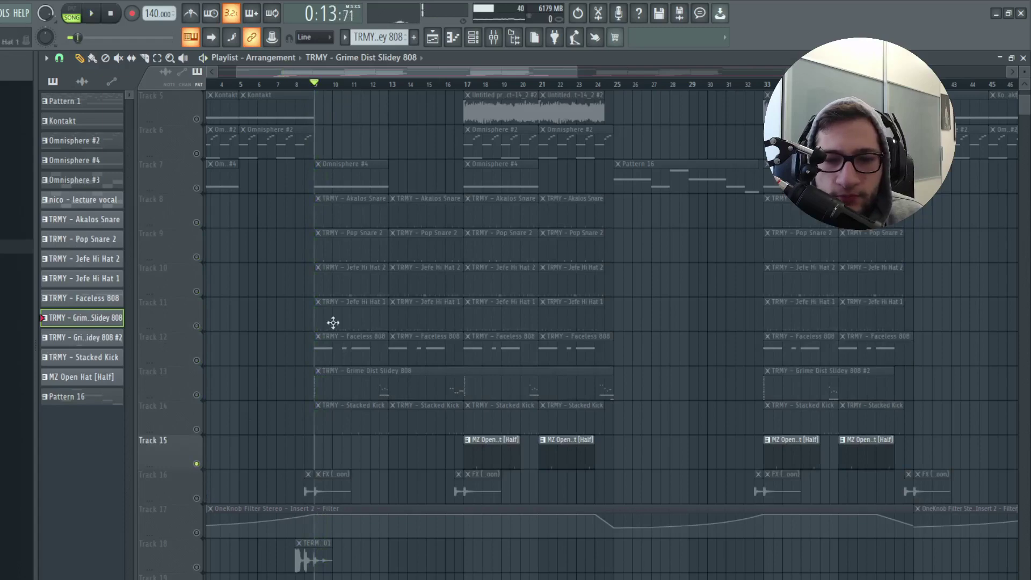
pyautogui.click(472, 85)
pyautogui.scroll(8, 502, 278)
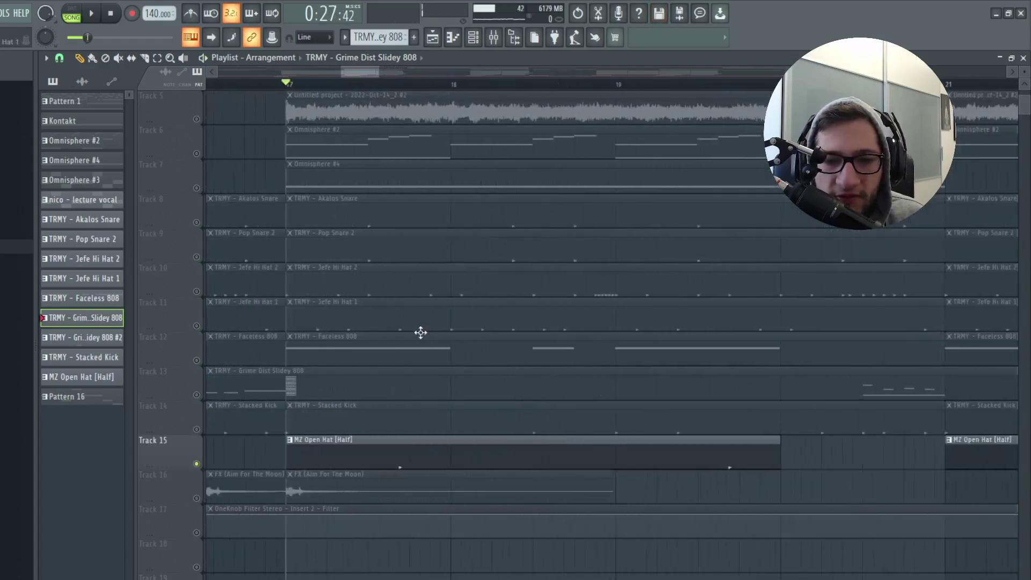
pyautogui.scroll(3, 407, 440)
pyautogui.press('space')
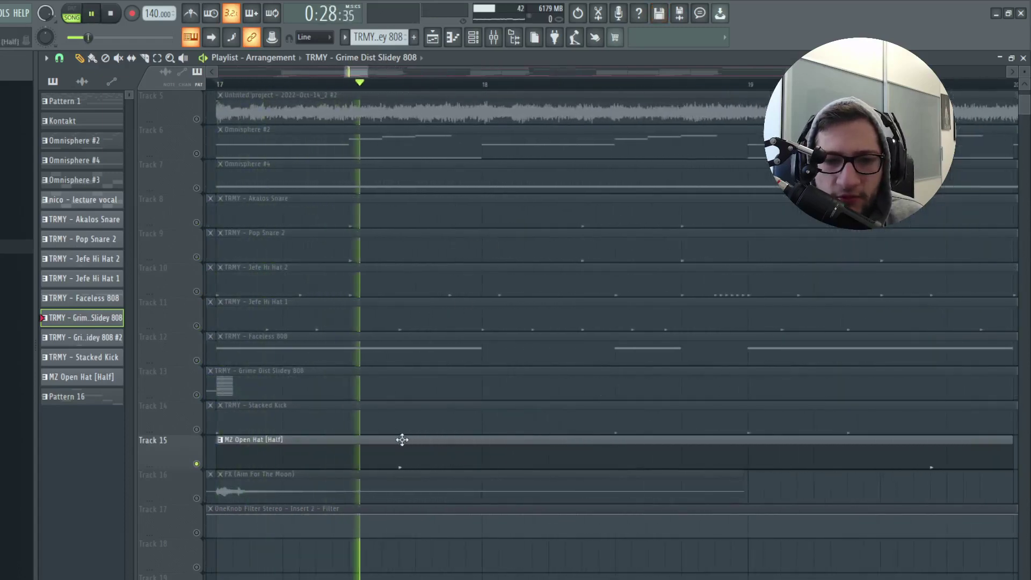
pyautogui.press('space')
# Examine the MZ Open Hat [Half] notes in the piano roll and return to the playlist
pyautogui.doubleClick(378, 440)
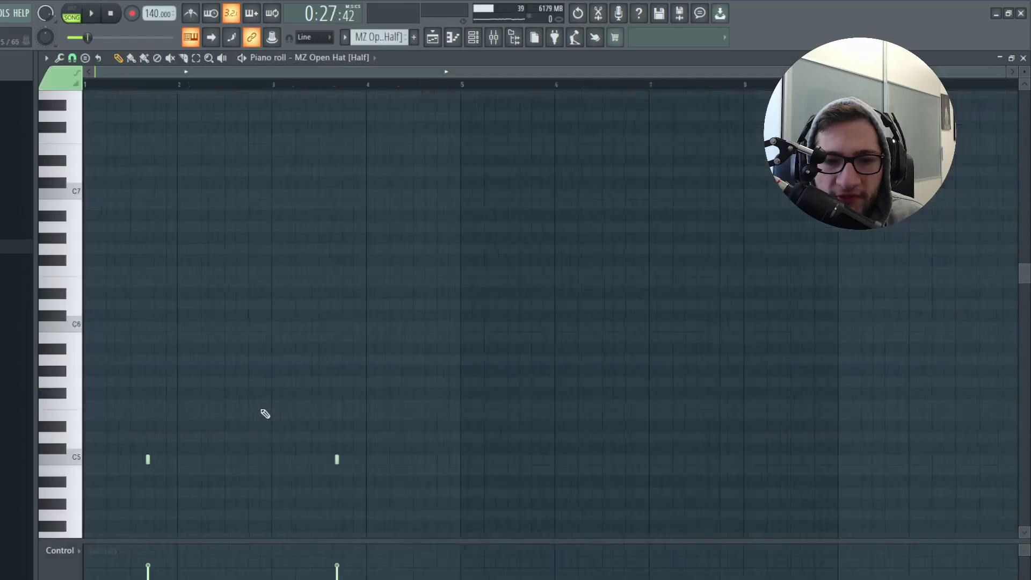
pyautogui.scroll(3, 137, 470)
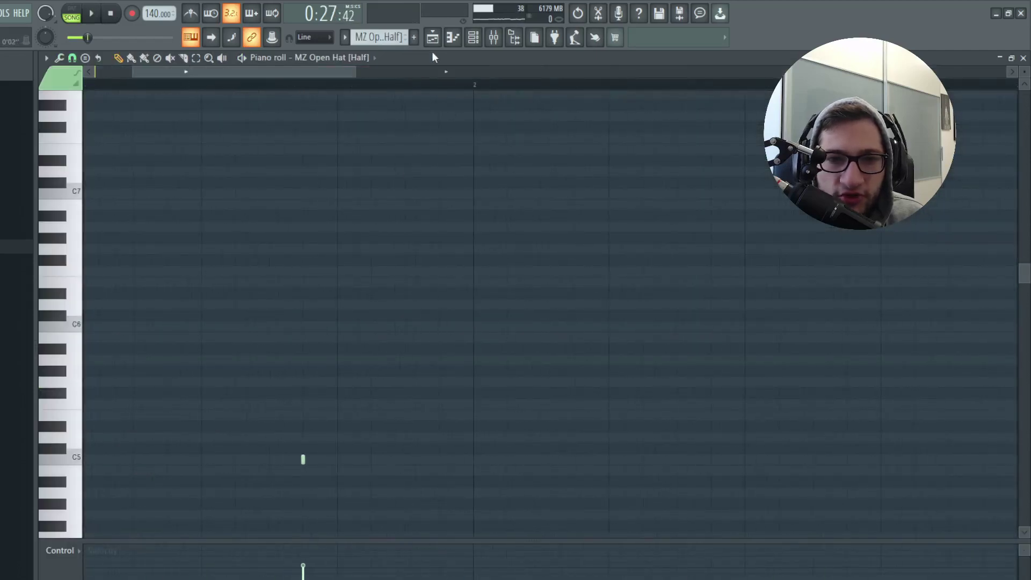
pyautogui.click(432, 37)
# Enable tracks 8 to 12 and the Stacked Kick alongside the open hat and play them from bar 17
pyautogui.press('space')
pyautogui.press('space')
pyautogui.scroll(-3, 361, 342)
pyautogui.moveTo(196, 360); pyautogui.dragTo(197, 236)
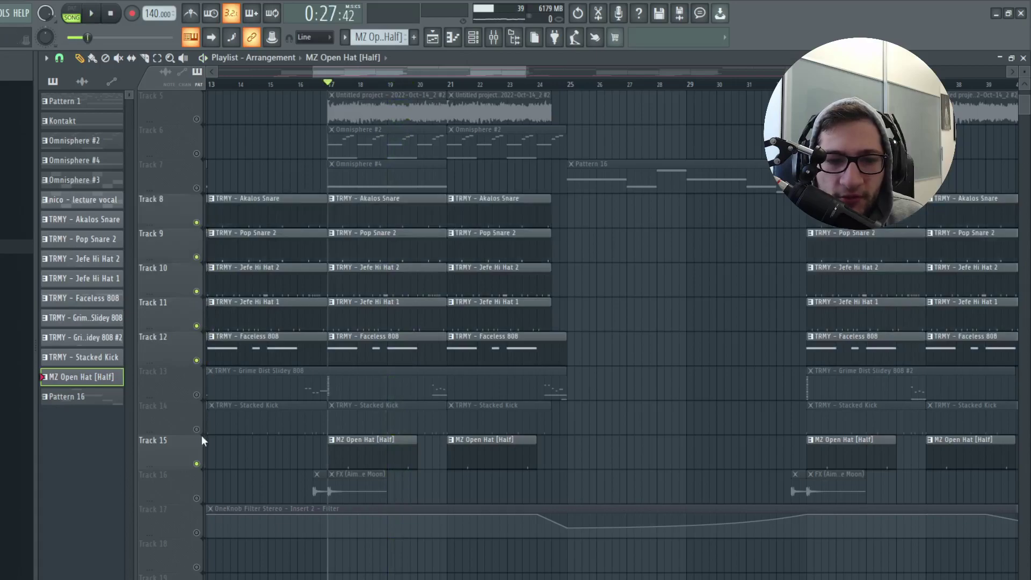
pyautogui.press('space')
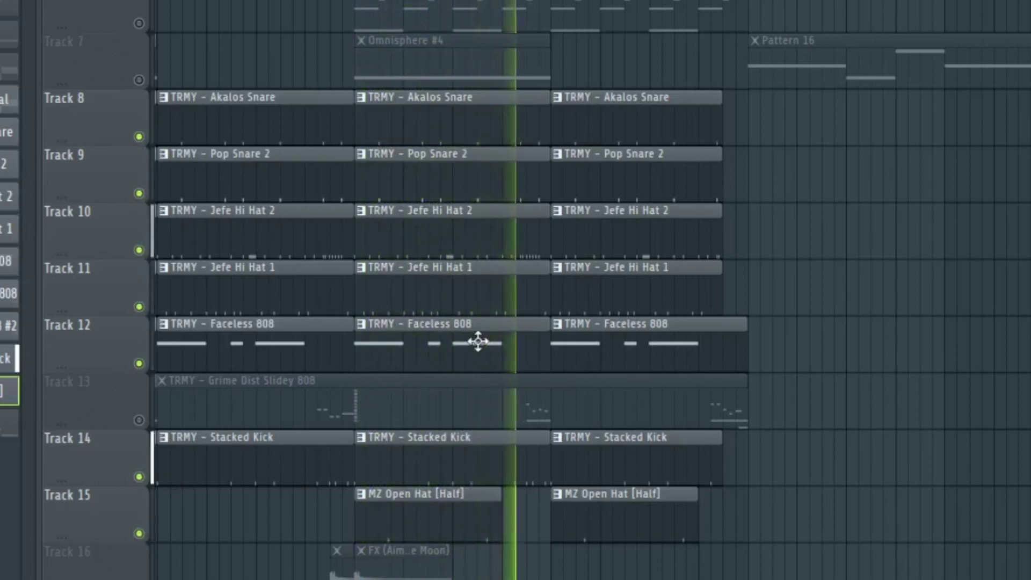
# Reopen the TRMY - Faceless 808 pattern in the piano roll and play the 808 on its own
pyautogui.scroll(-5, 475, 330)
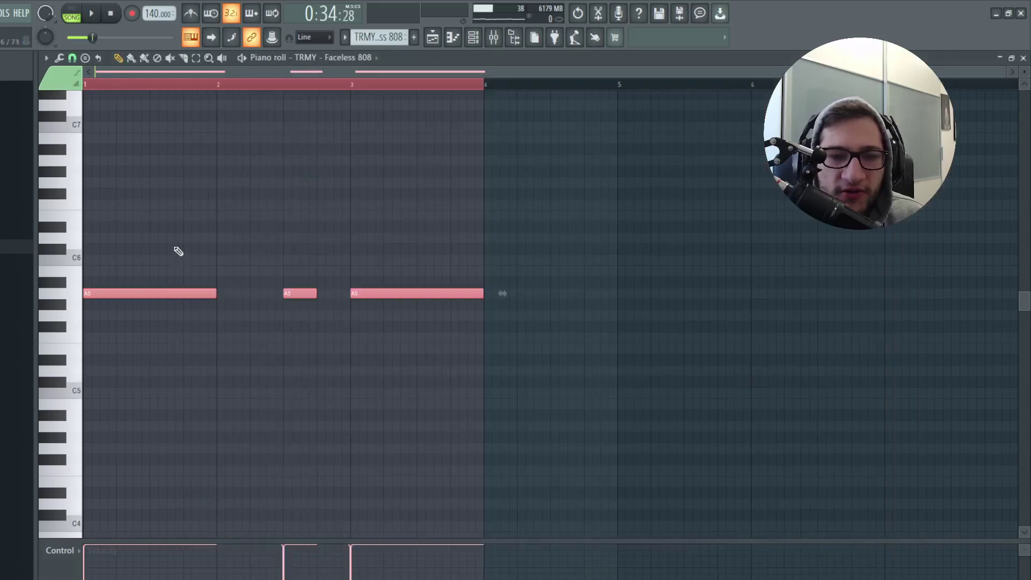
pyautogui.press('space')
pyautogui.press('space')
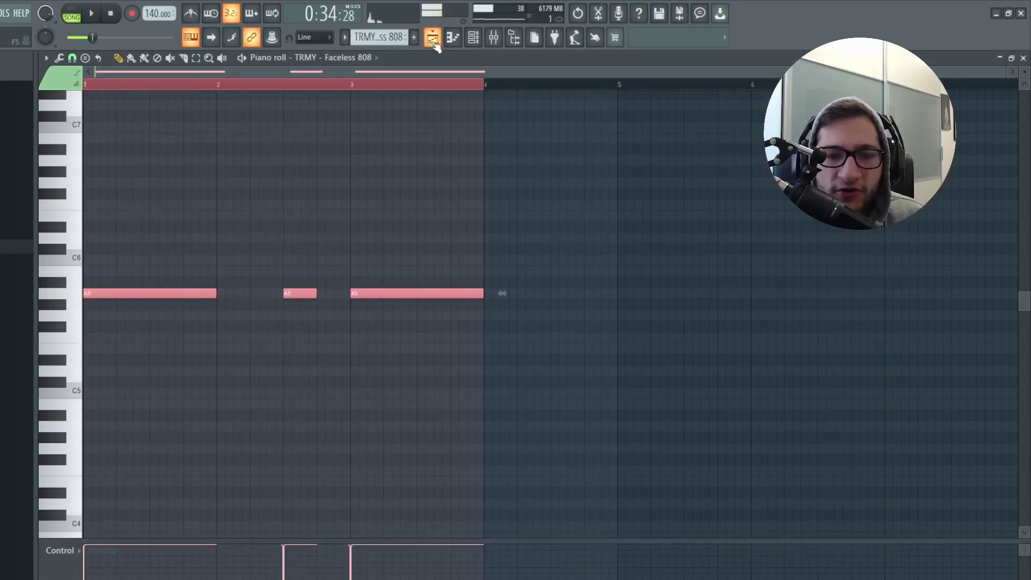
# Return to the playlist, place the playhead at bar 25 and examine the Omnisphere #5 notes of Pattern 16
pyautogui.click(433, 41)
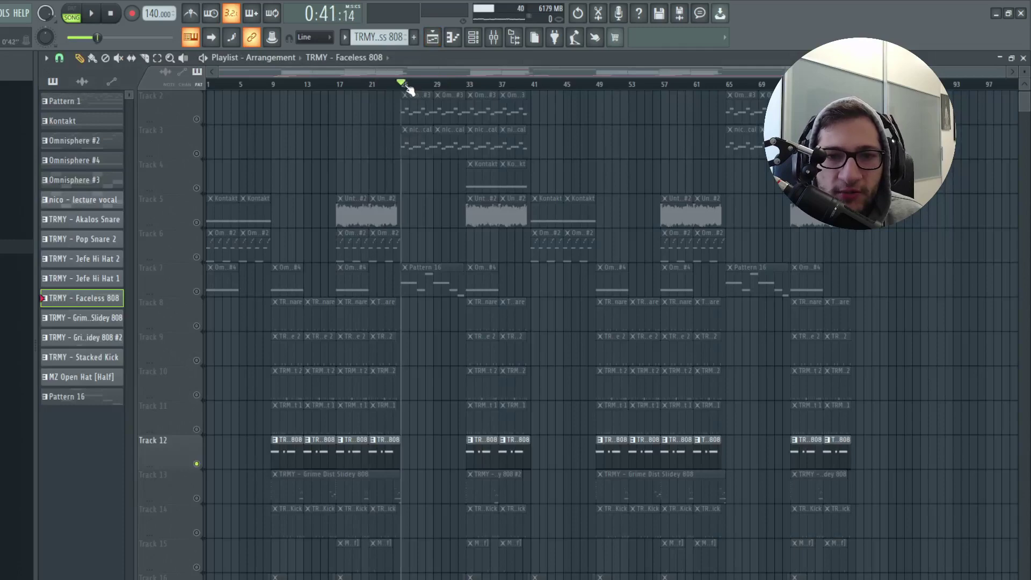
pyautogui.click(452, 37)
pyautogui.click(473, 37)
pyautogui.click(473, 37)
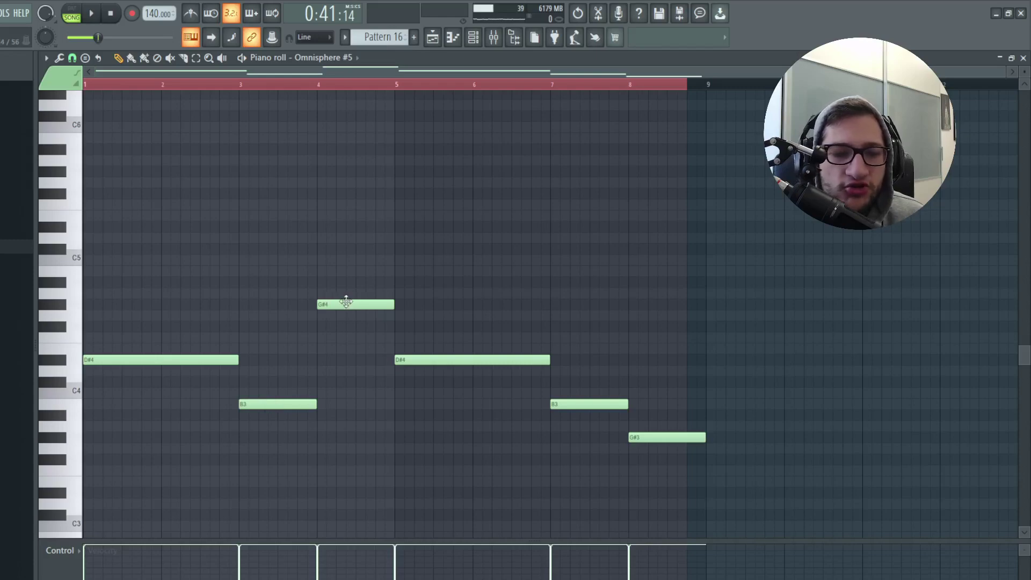
# Play the full arrangement with all tracks enabled, skipping ahead to bar 25 and bar 33, and stop playback
pyautogui.press('space')
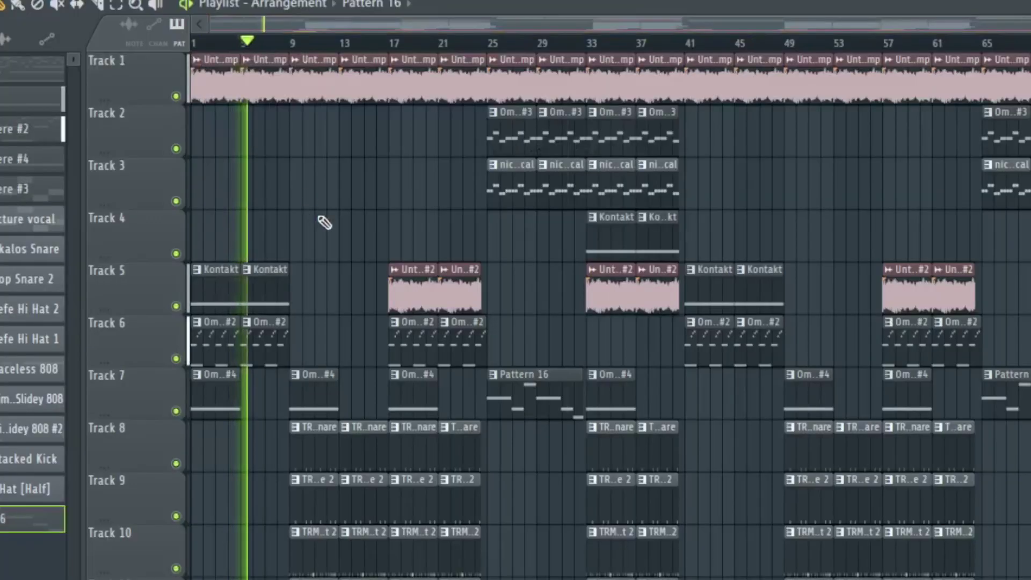
pyautogui.scroll(-3, 313, 217)
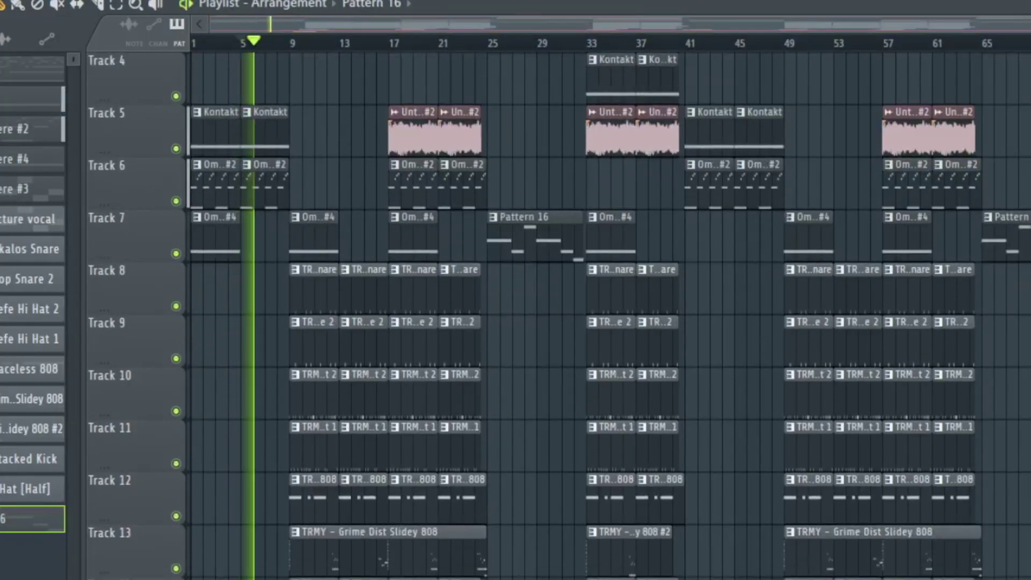
pyautogui.scroll(3, 364, 553)
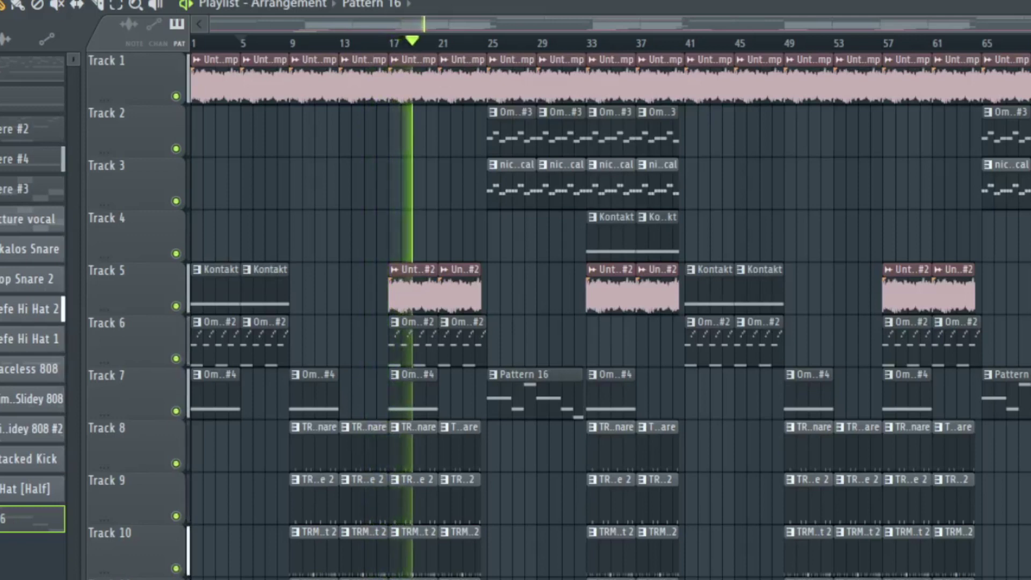
pyautogui.click(486, 43)
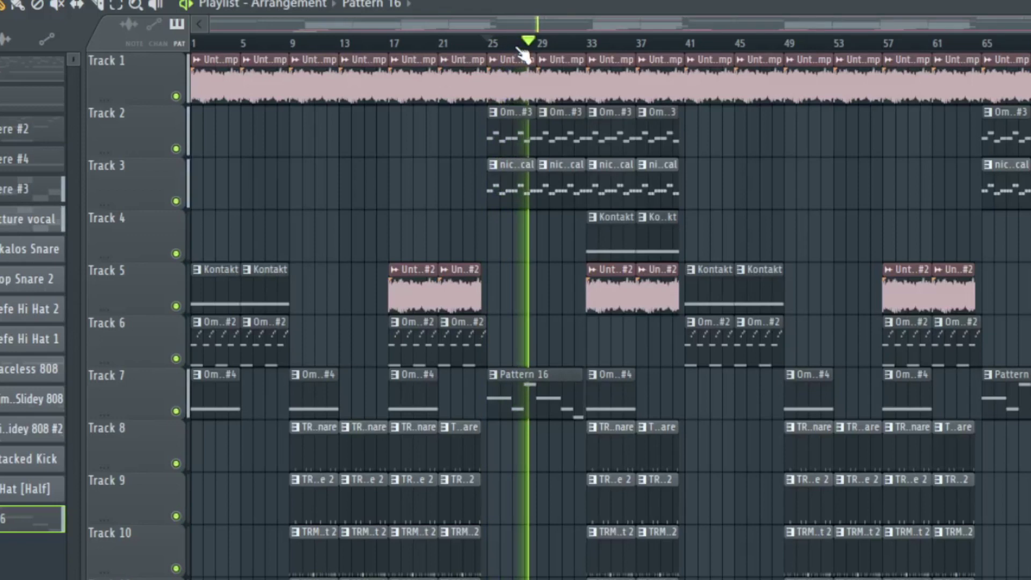
pyautogui.click(587, 44)
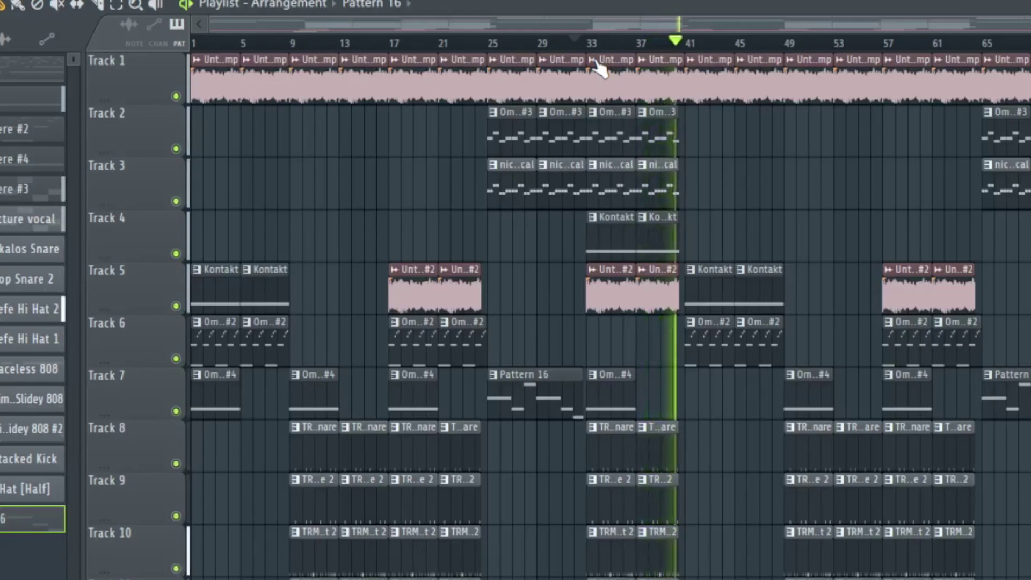
pyautogui.press('space')
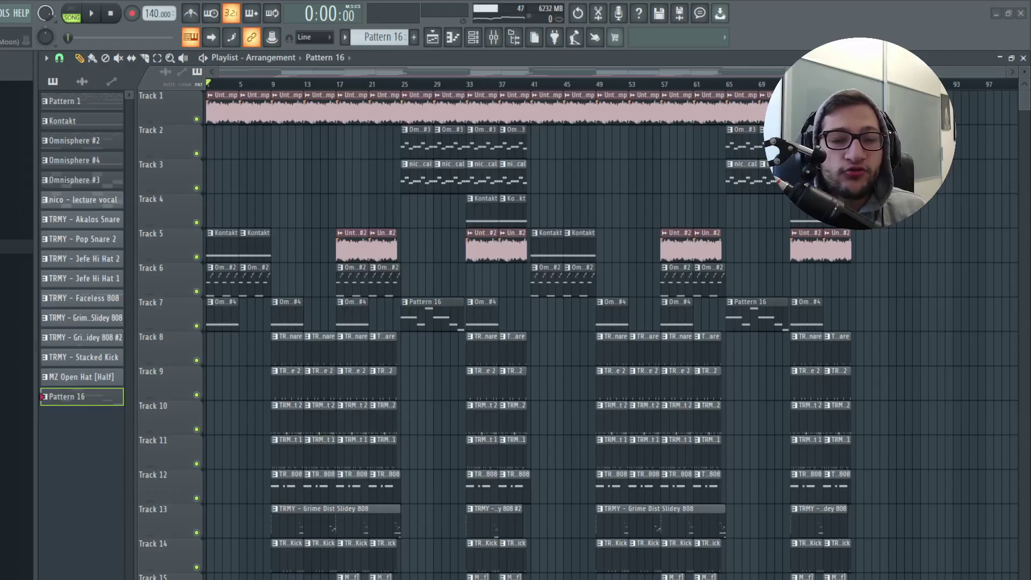